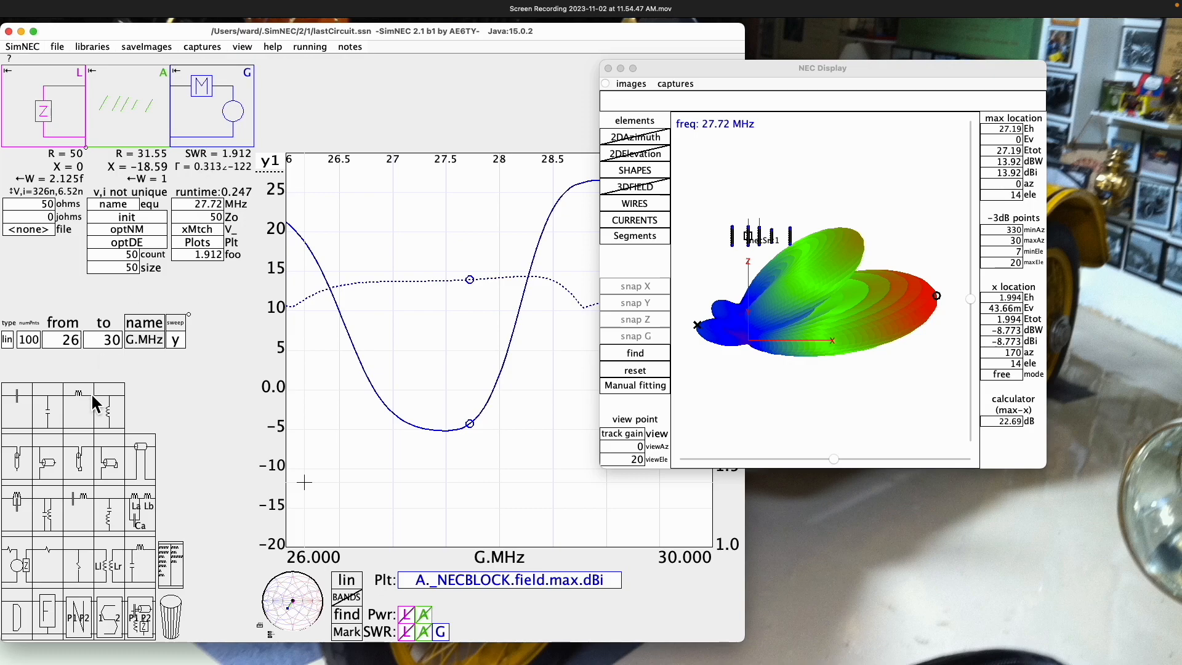
Step: Insert a shunt inductor between block A and the generator, and increase its inductance past 320 nH
click(108, 417)
drag(109, 416, 202, 121)
click(202, 208)
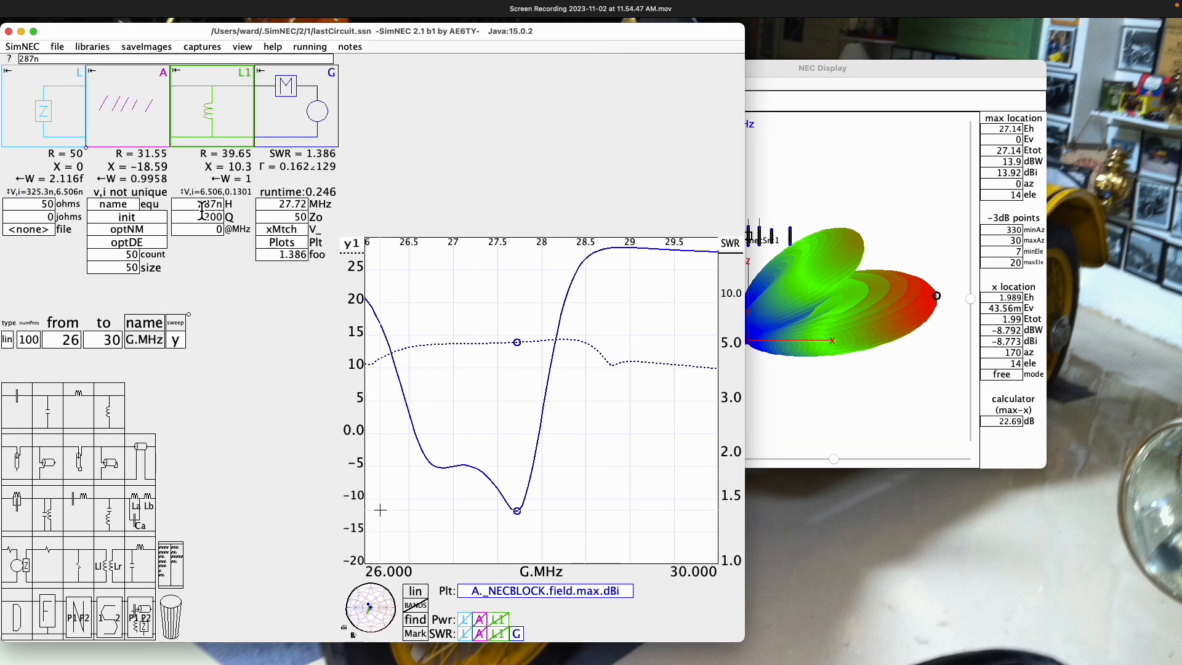
scroll(198, 208, up, 8)
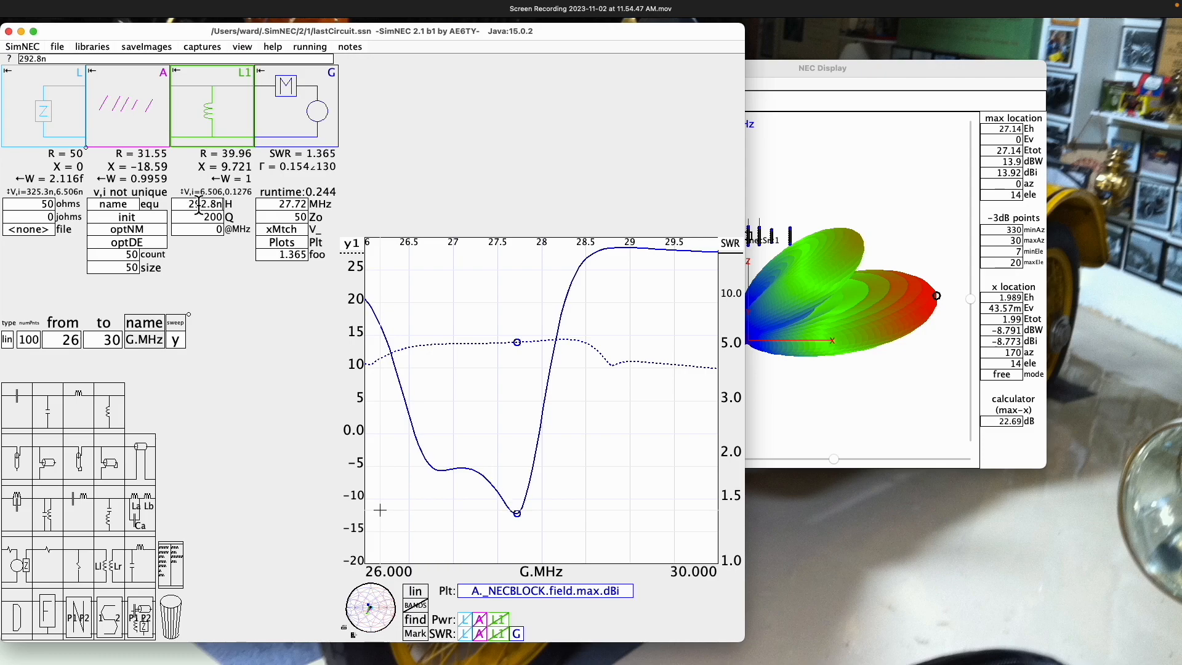
scroll(198, 208, up, 10)
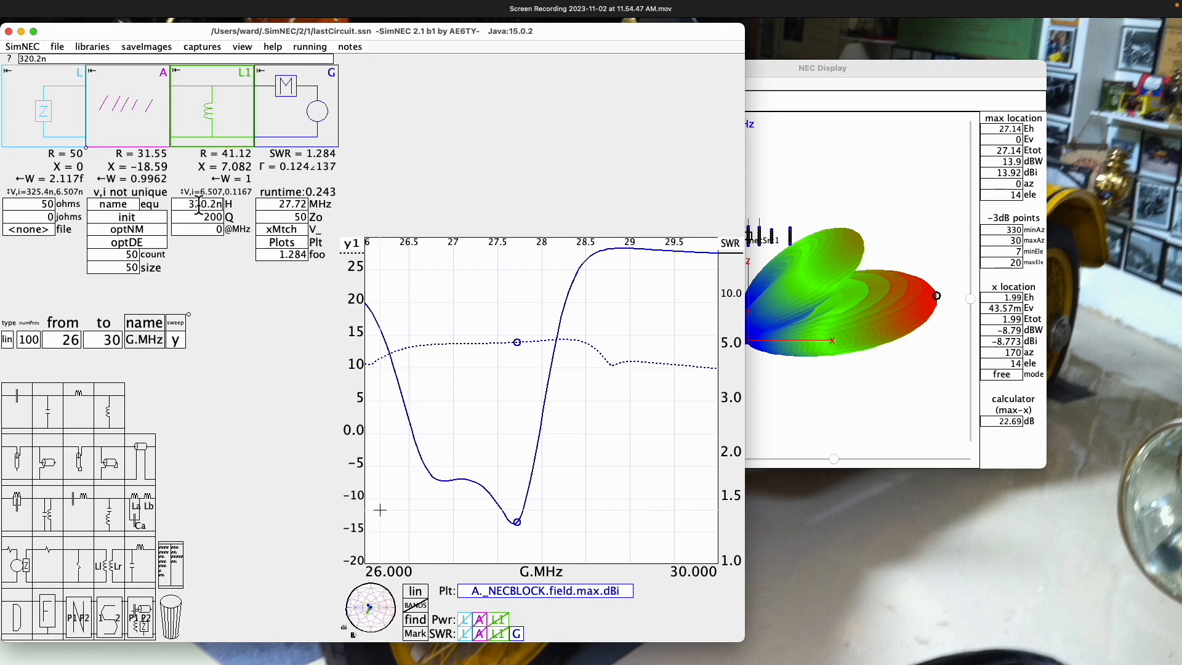
scroll(199, 208, up, 10)
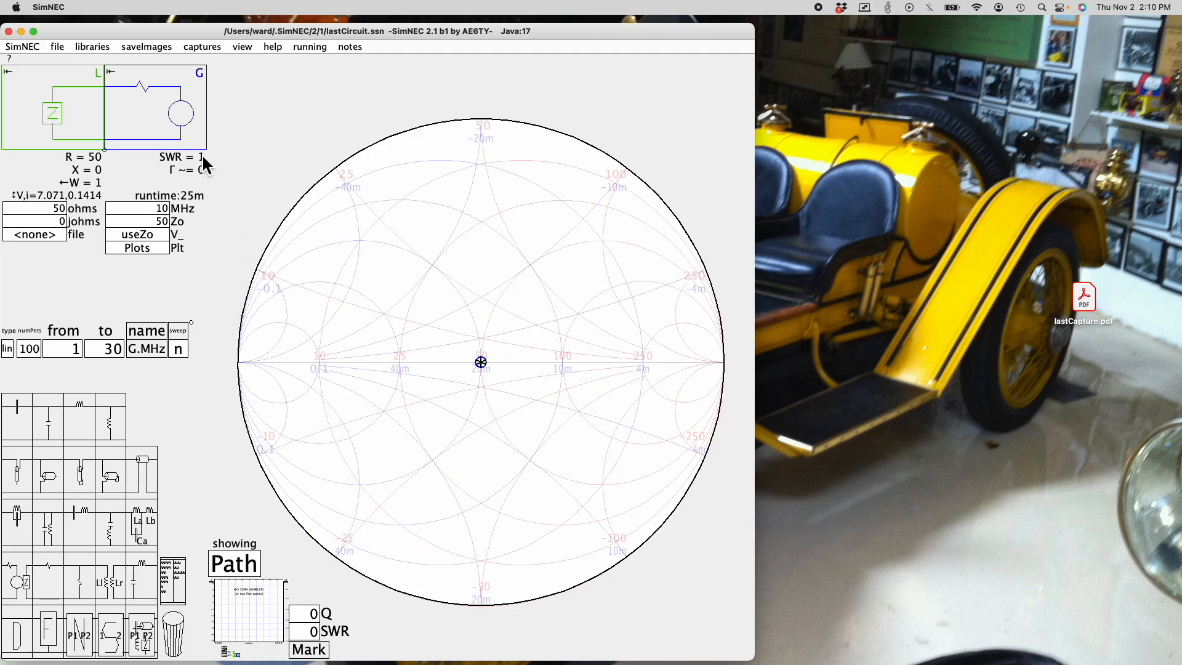
Step: Load the circuit file yagi5El.ssn from the nec2Work folder inside Examples
click(60, 49)
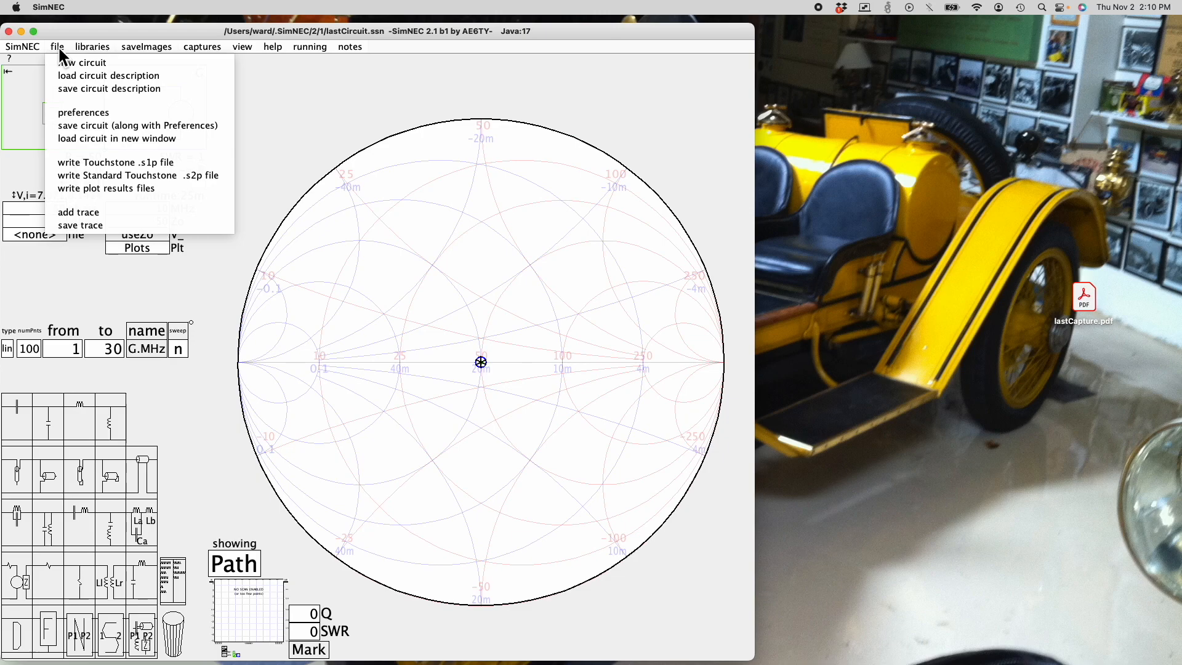
click(82, 75)
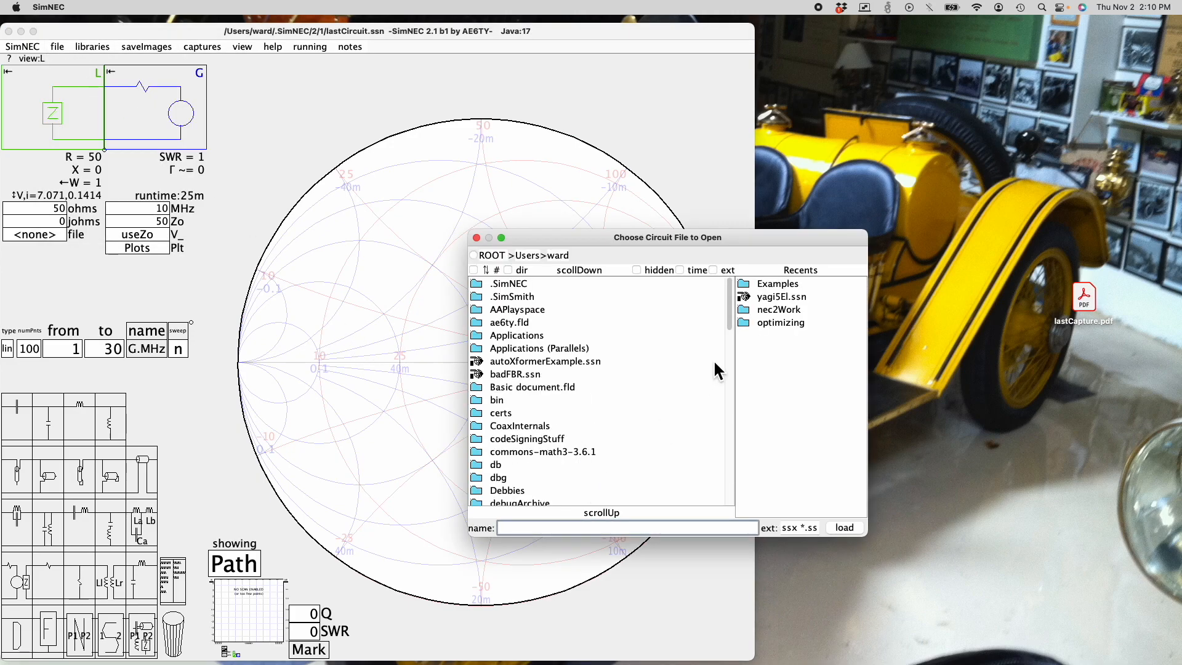
click(771, 285)
scroll(495, 466, down, 8)
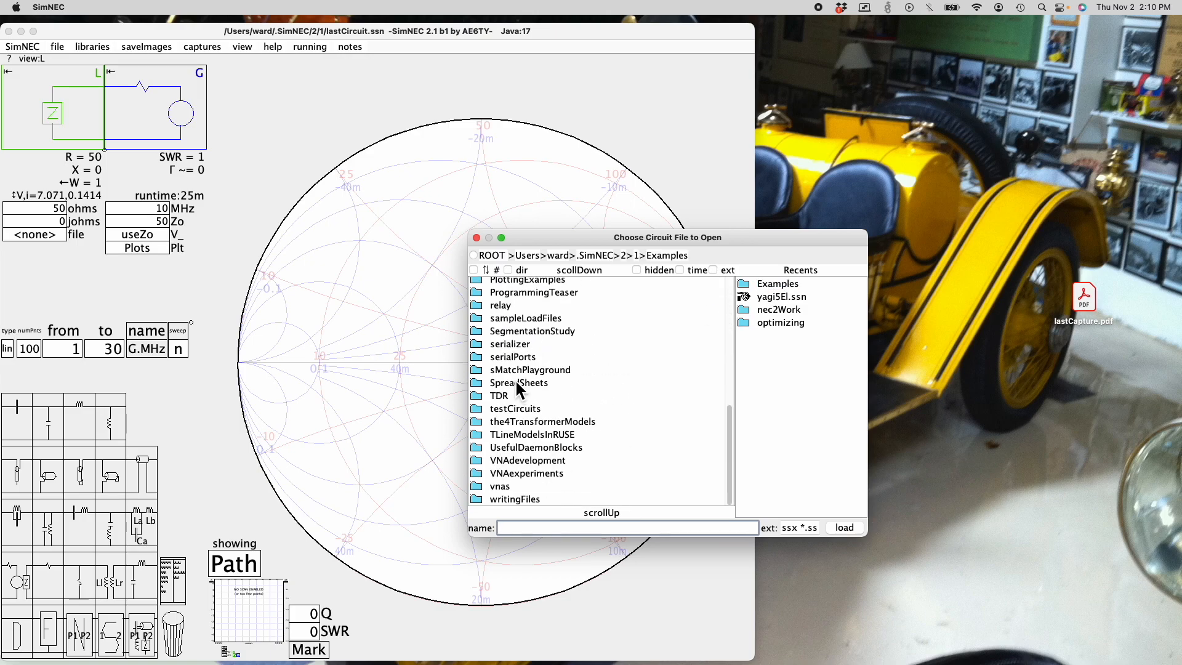
scroll(513, 369, up, 3)
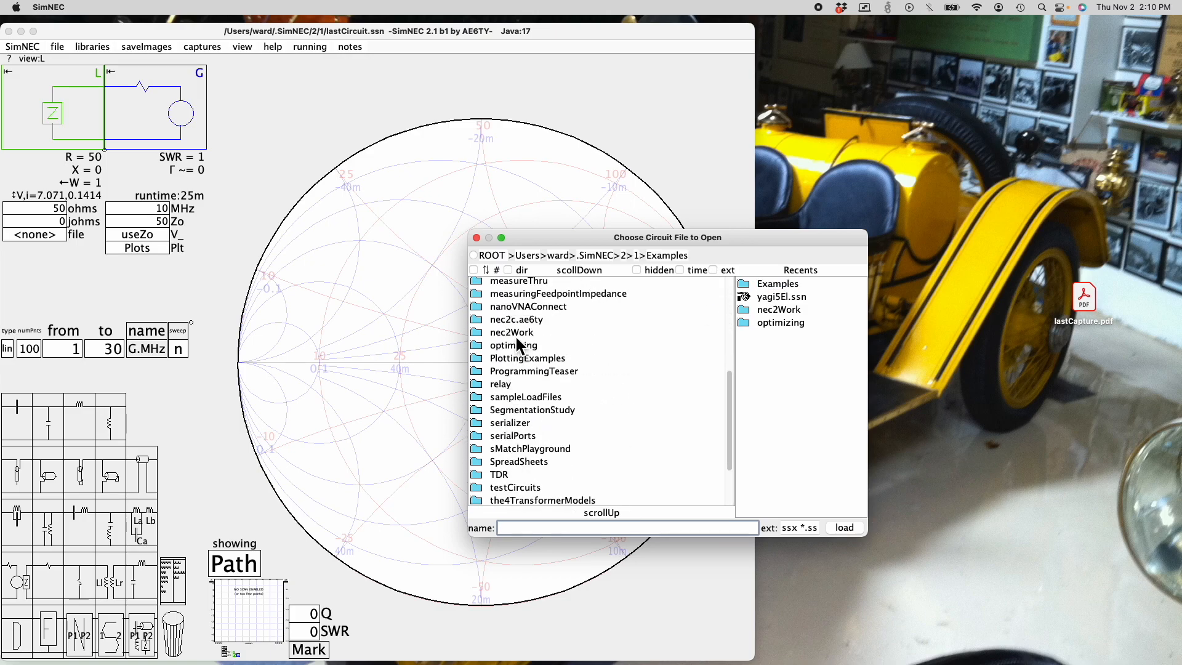
click(516, 337)
scroll(568, 462, down, 2)
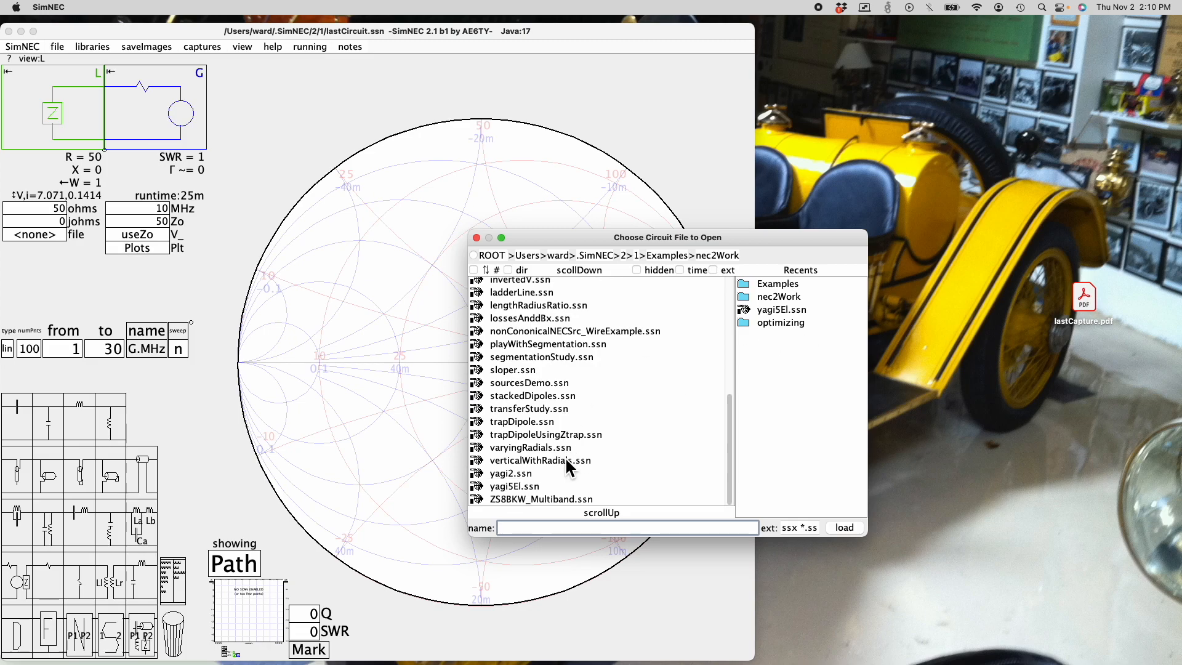
double_click(515, 485)
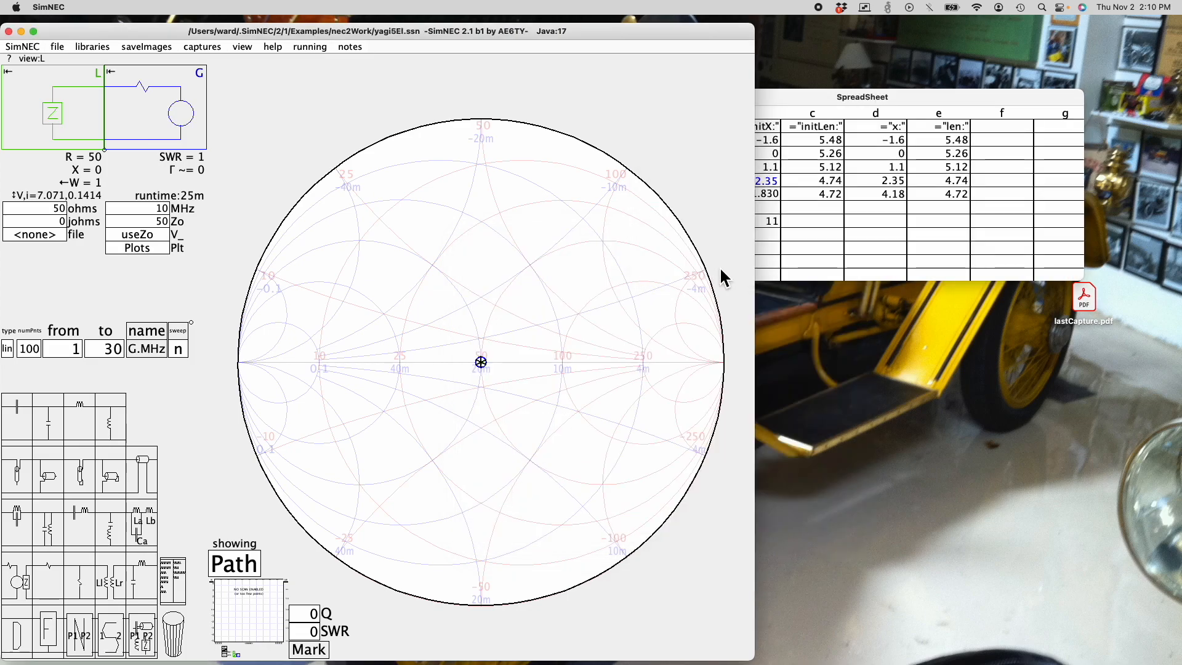
Step: Open the NEC2 Display with wires and currents shown, and arrange it enlarged beneath the spreadsheet window
drag(793, 89, 824, 54)
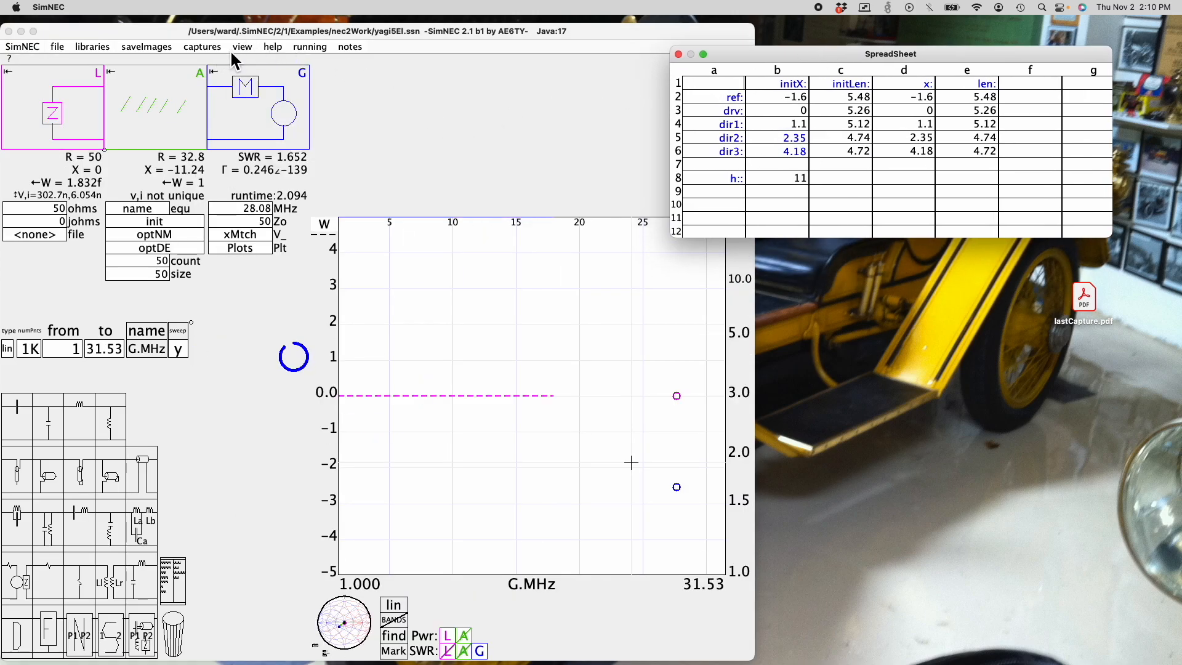
click(247, 47)
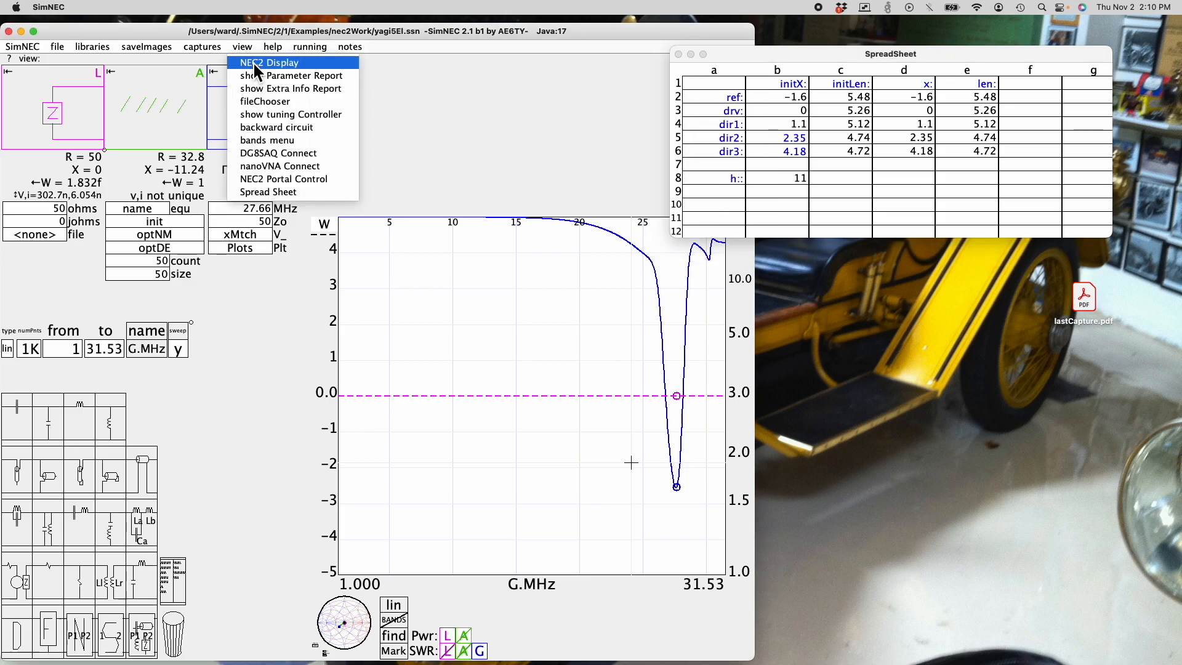
click(253, 62)
drag(460, 133, 822, 256)
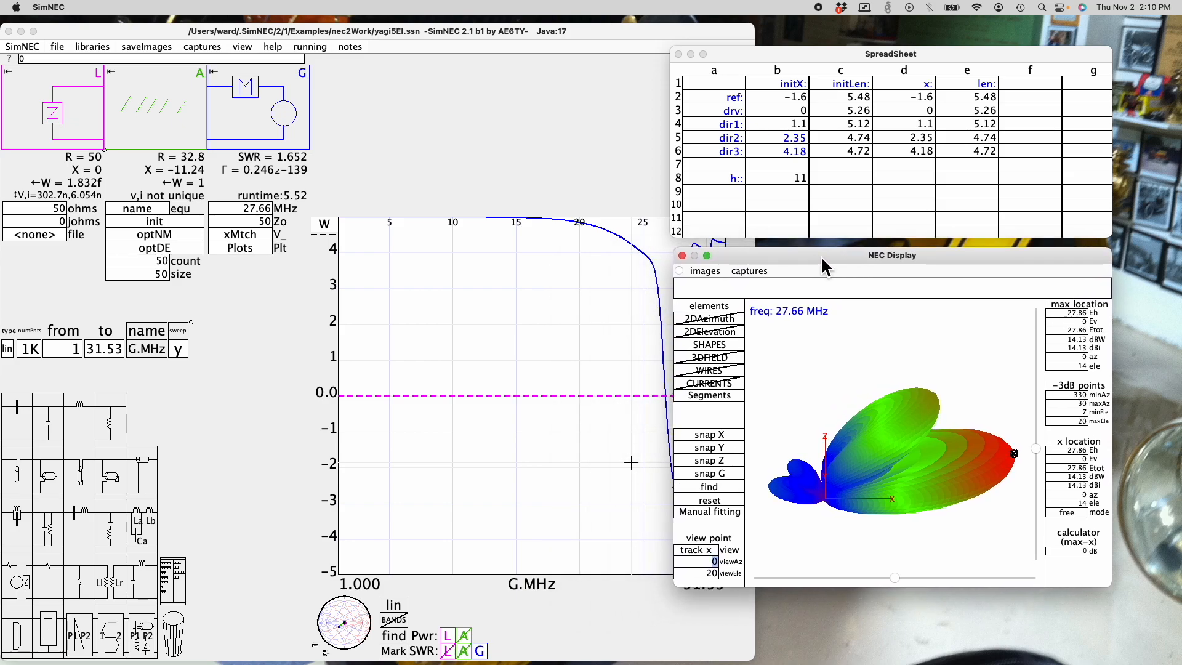
drag(1109, 591, 1113, 640)
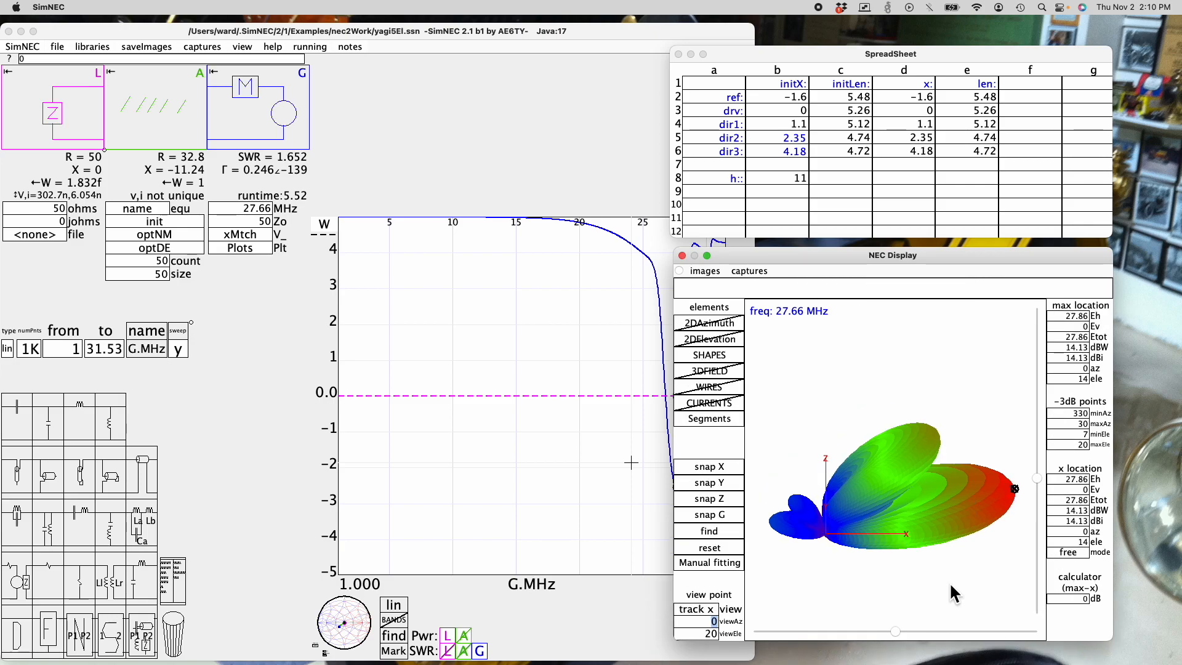
click(724, 388)
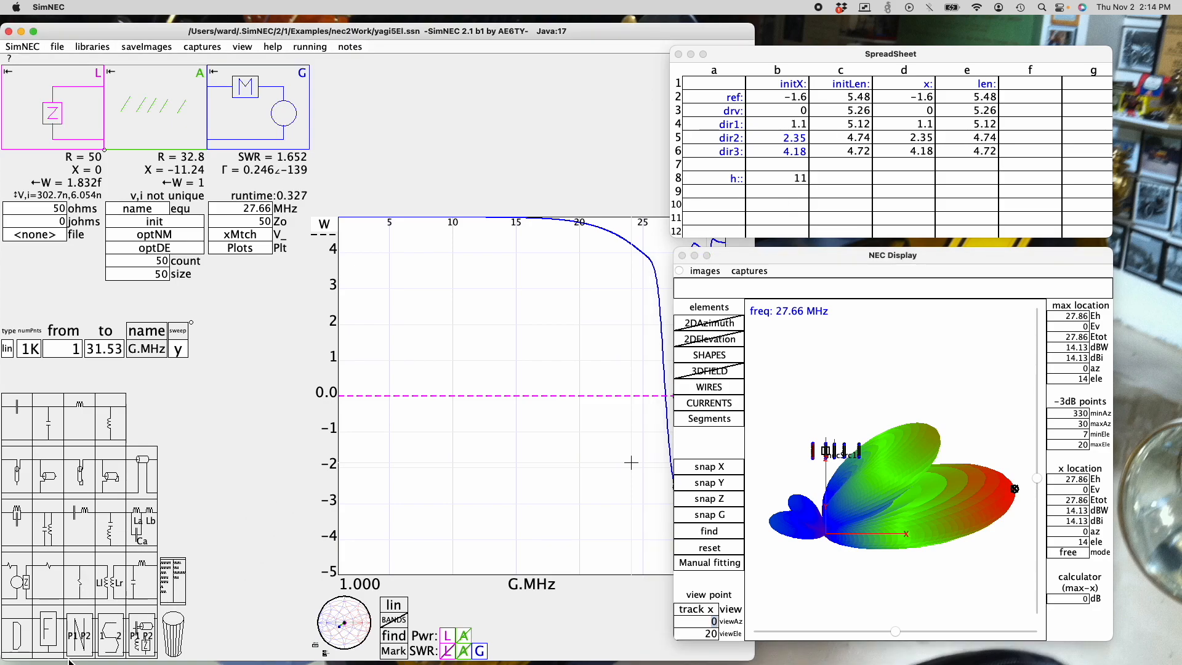
Step: Insert a D block between block A and the generator, and give it the equation "height = SS.h;"
click(11, 652)
drag(106, 460, 253, 112)
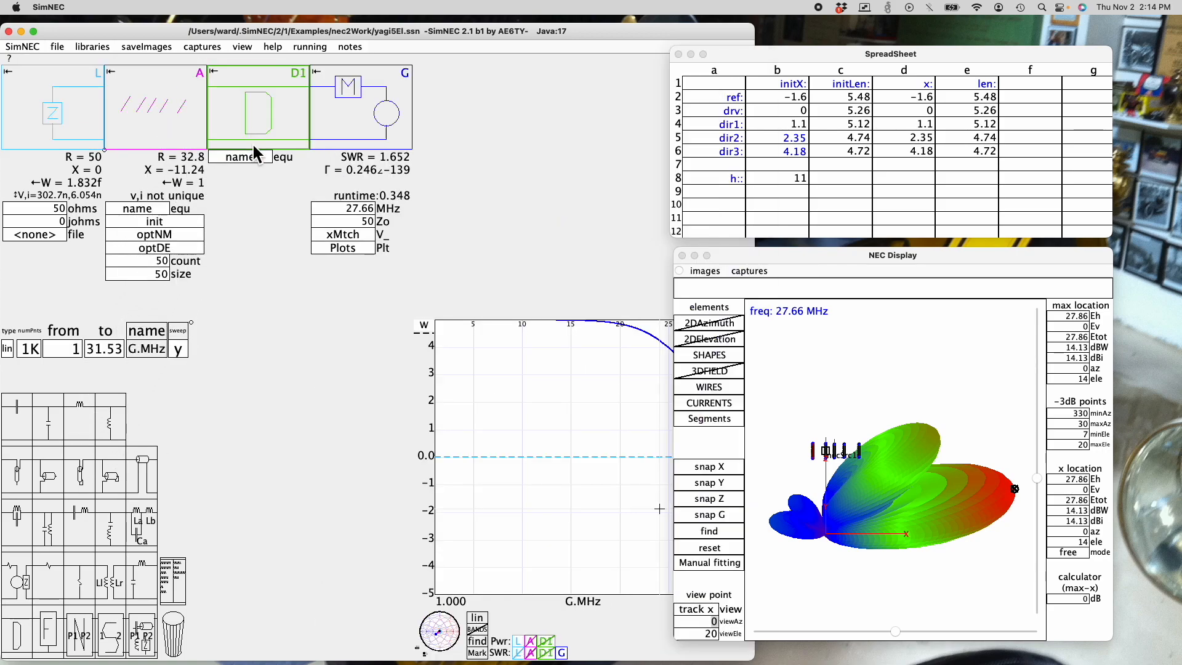
click(254, 158)
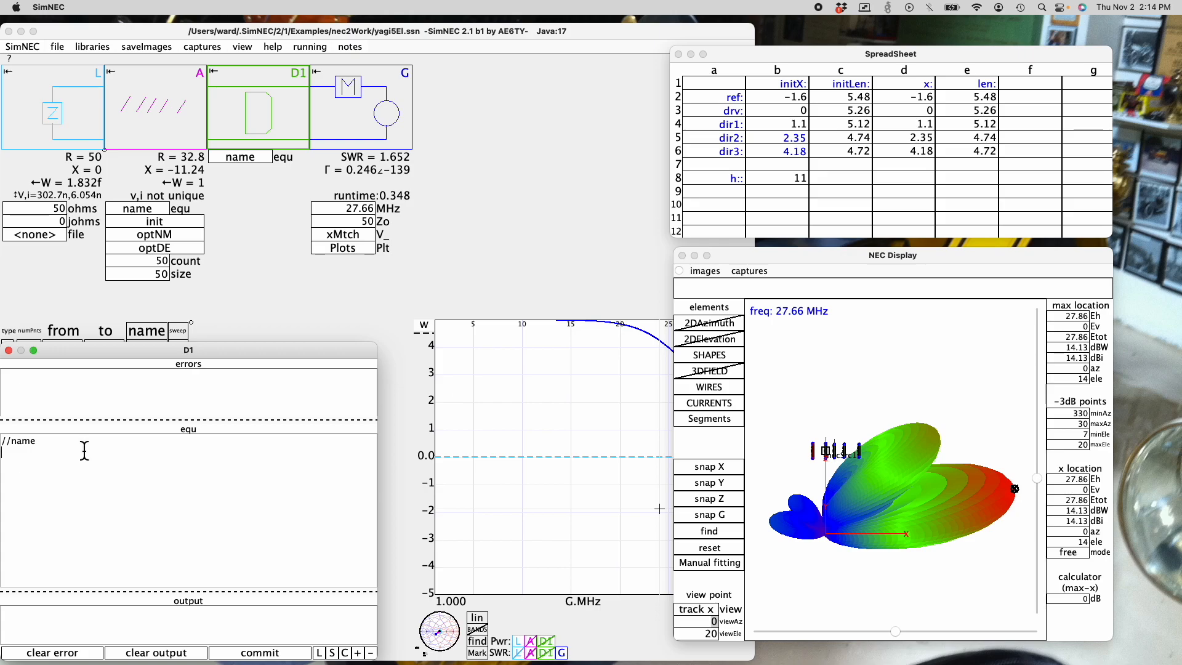
text(heig)
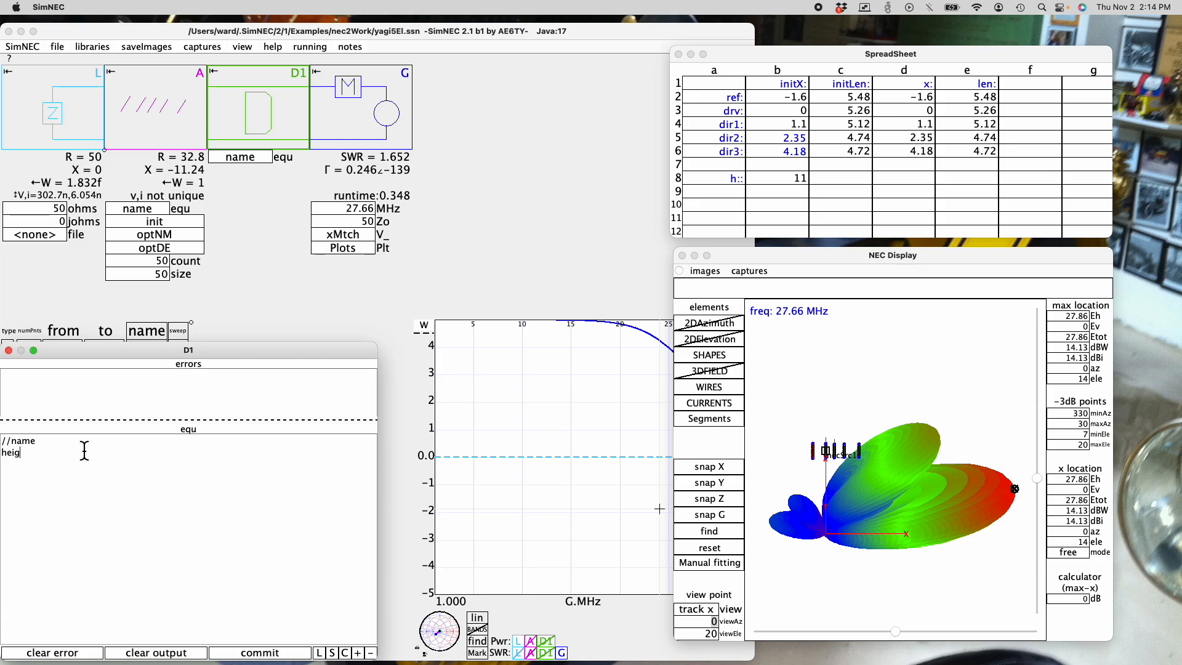
text(ht = SS.h;)
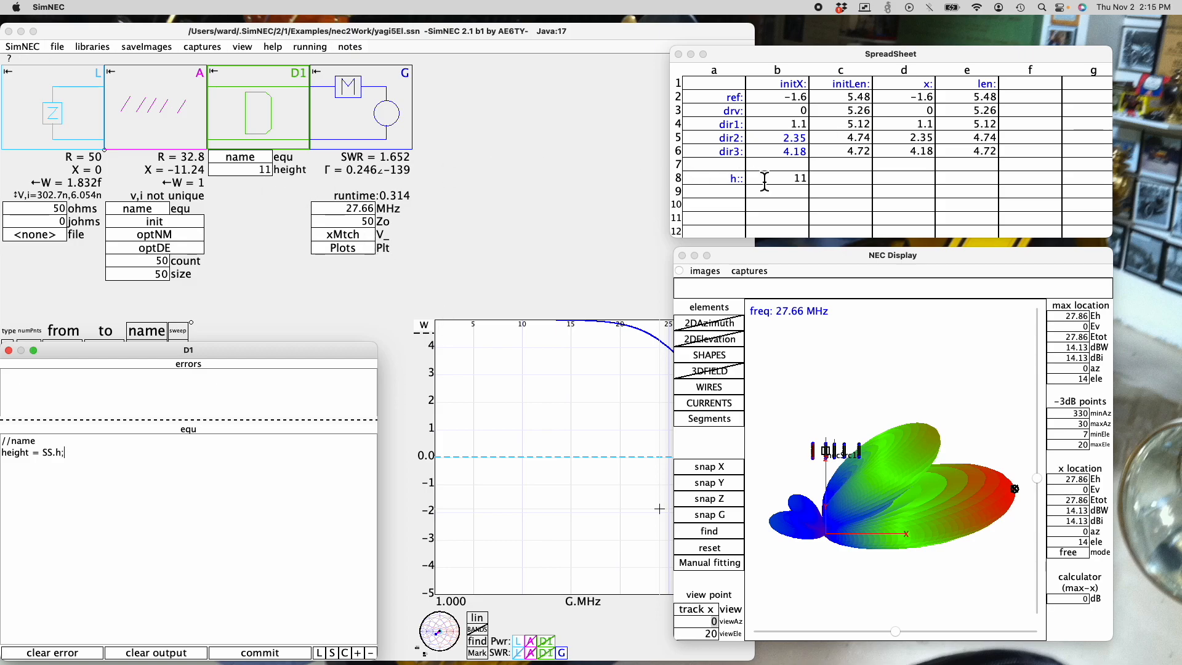
Step: Set the spreadsheet's h value in cell B8 to 15
click(795, 183)
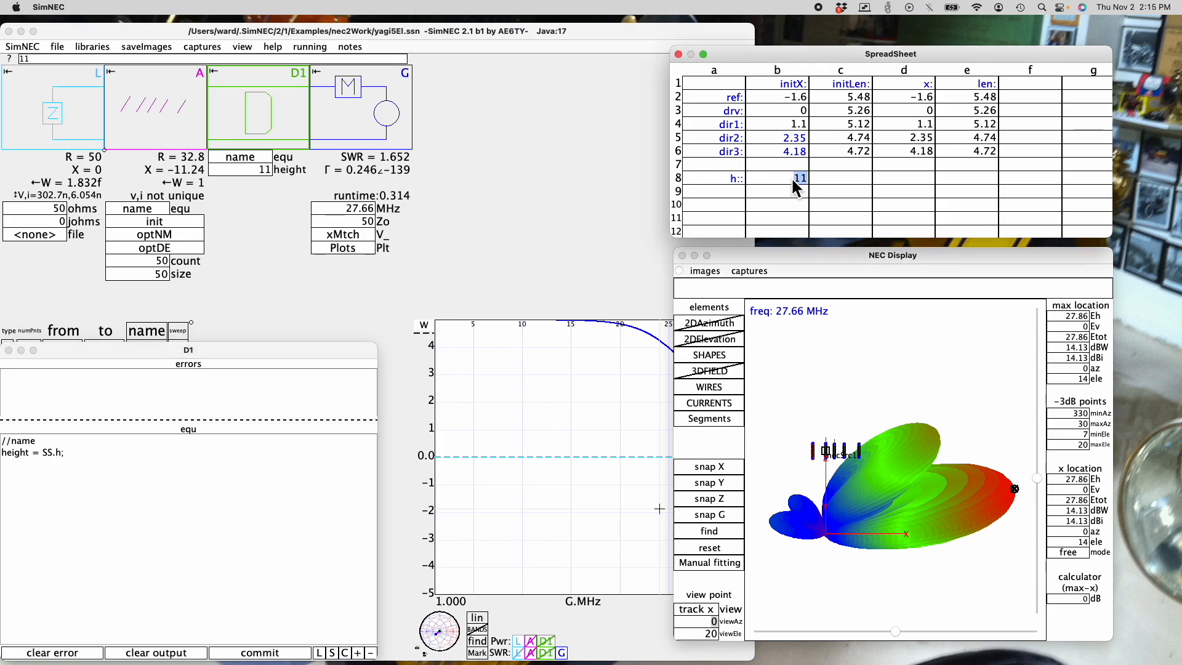
text(1)
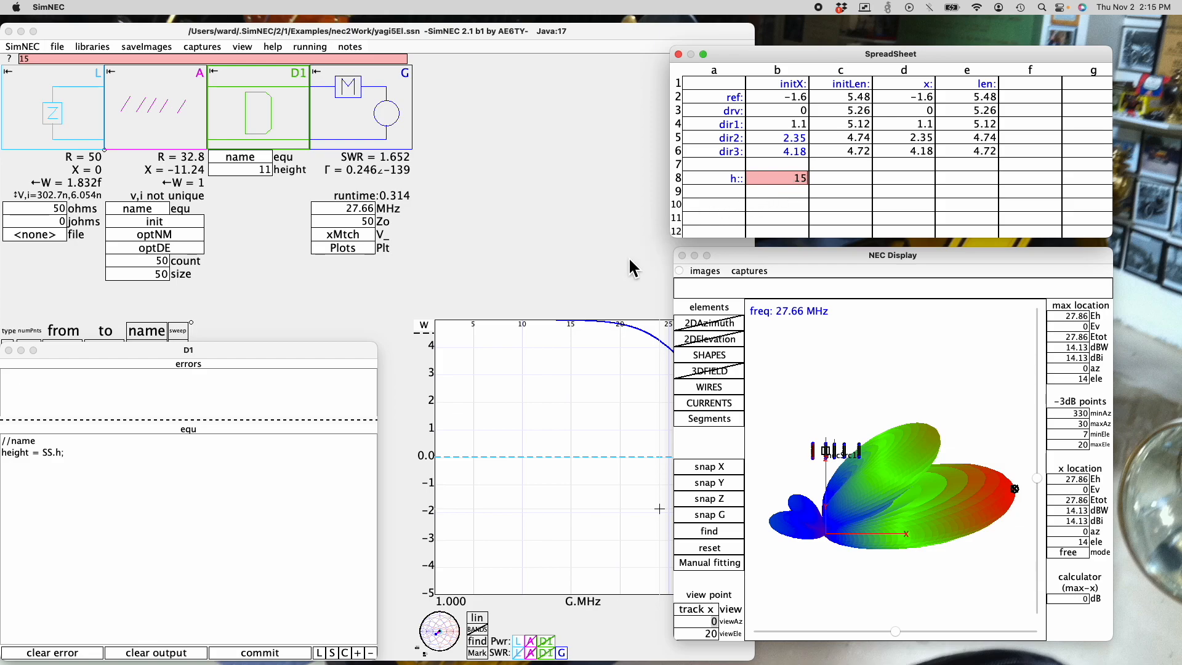
key(Return)
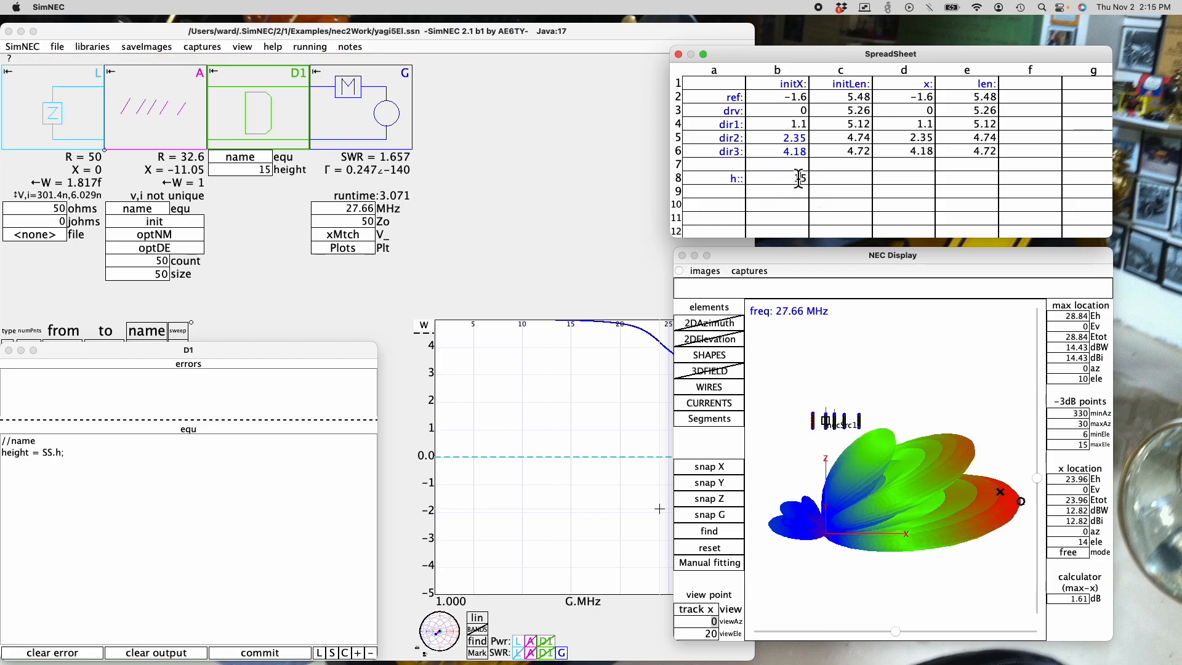
Step: Set the spreadsheet's h value in cell B8 to 10
double_click(799, 178)
text(10)
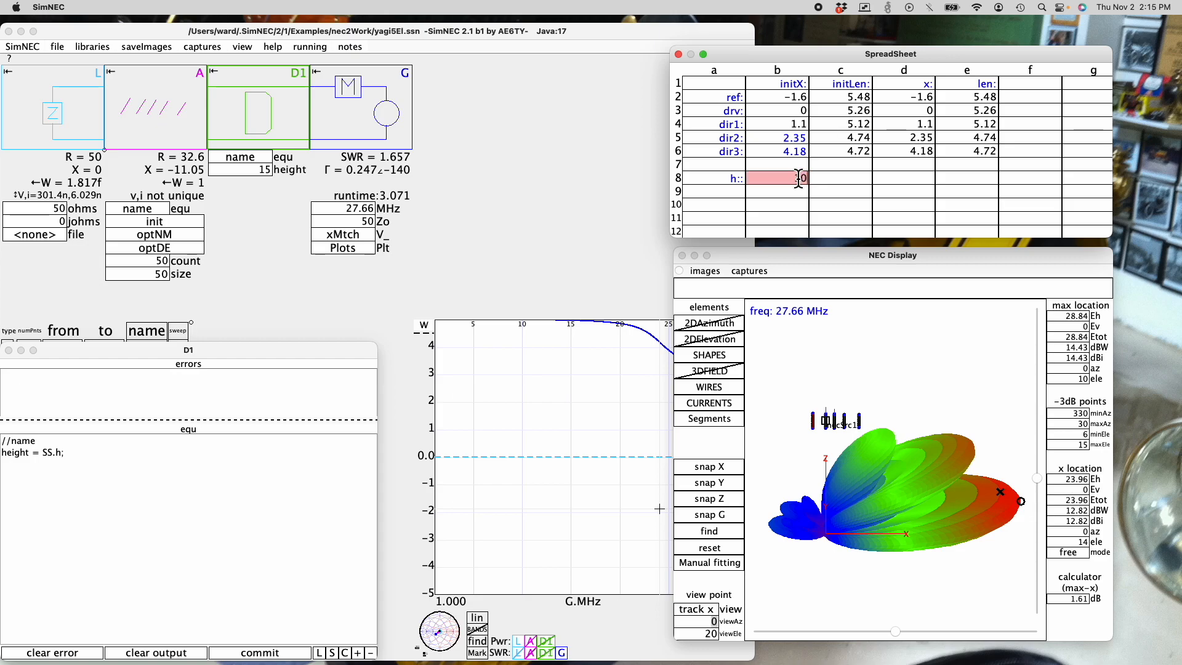
key(Return)
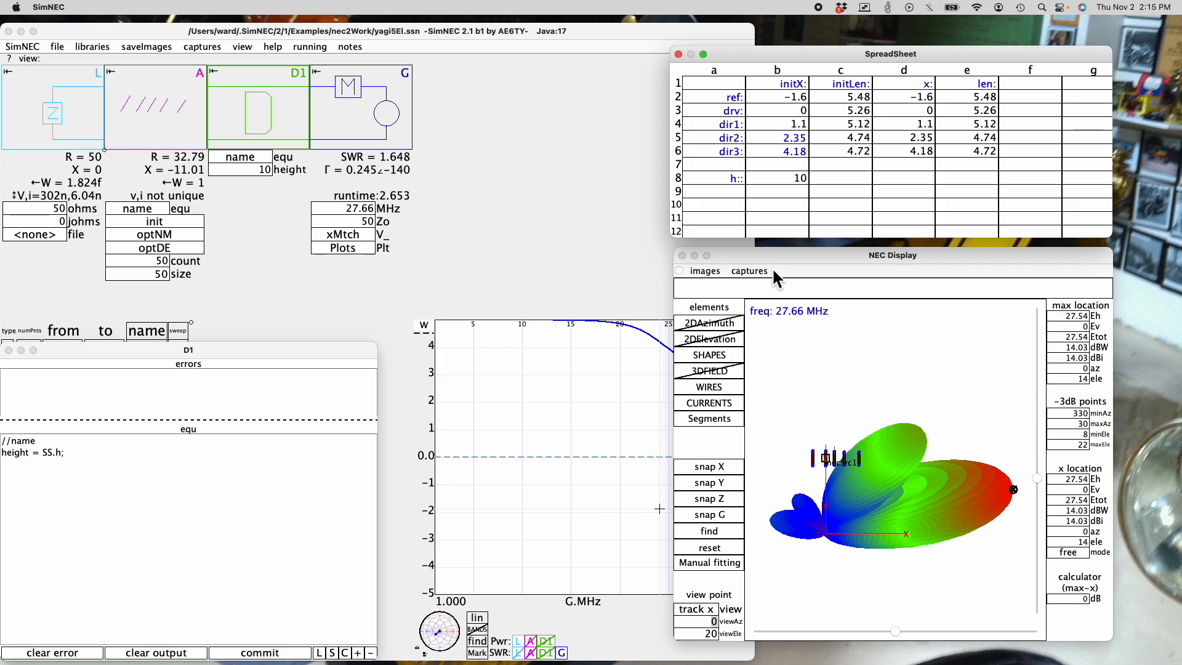
Step: Enter the label "::foo" in spreadsheet cell C9 and the value 5 in the adjacent cell B9
click(844, 192)
text(+")
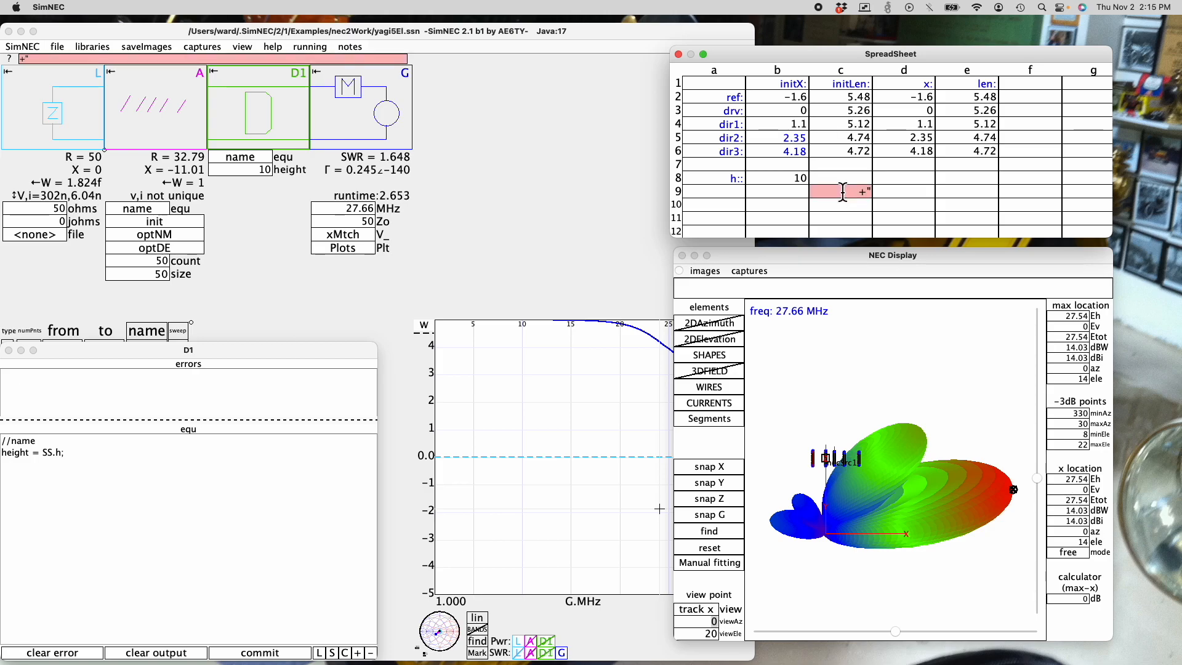
text(::)
text(foo")
key(Return)
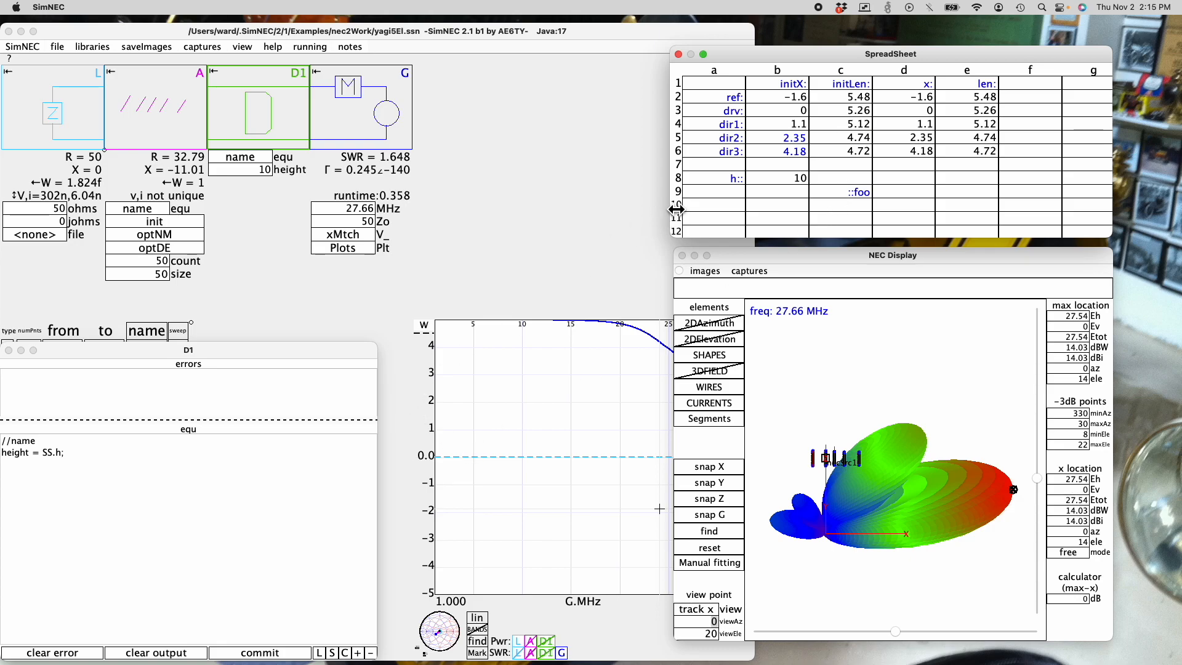
click(788, 195)
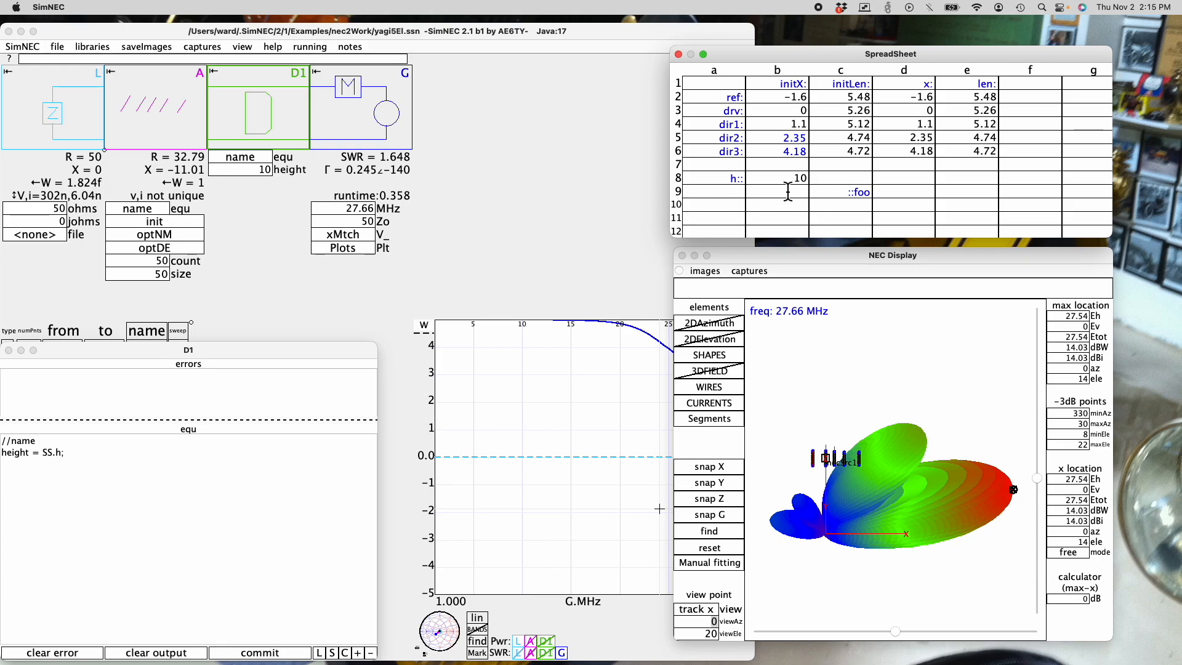
text(5)
key(Return)
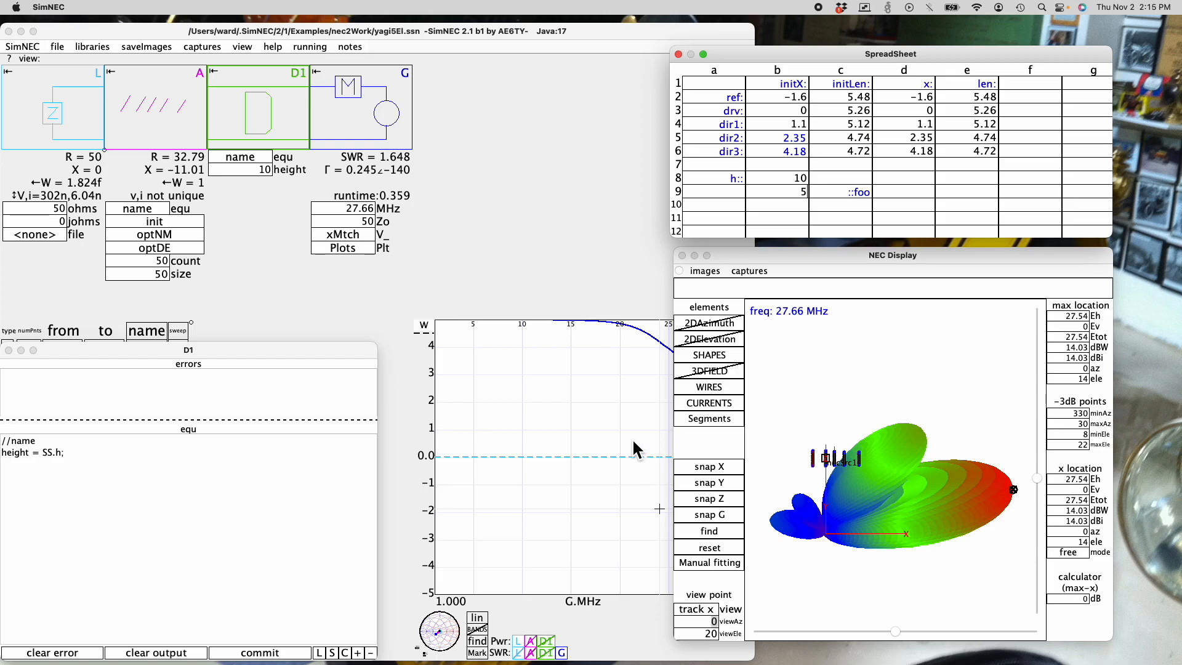
Step: Move the D1 equation window clear of the block values and add the line "SS.foo = foo;" to it
drag(263, 349, 319, 288)
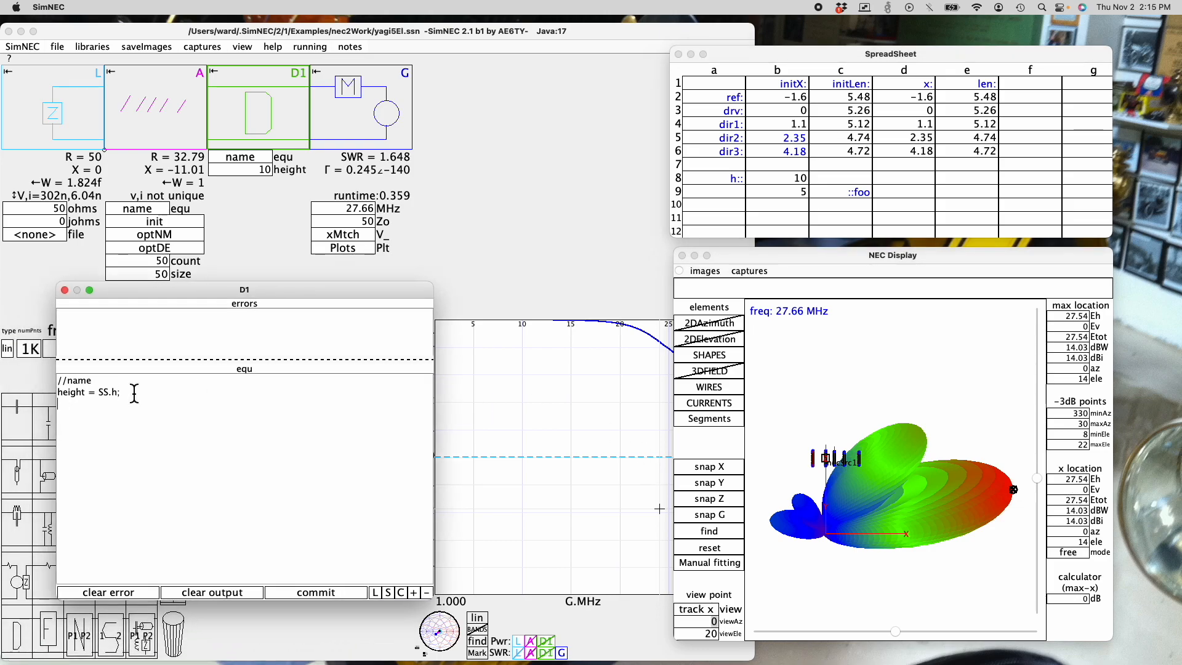
text(SS.foo = b)
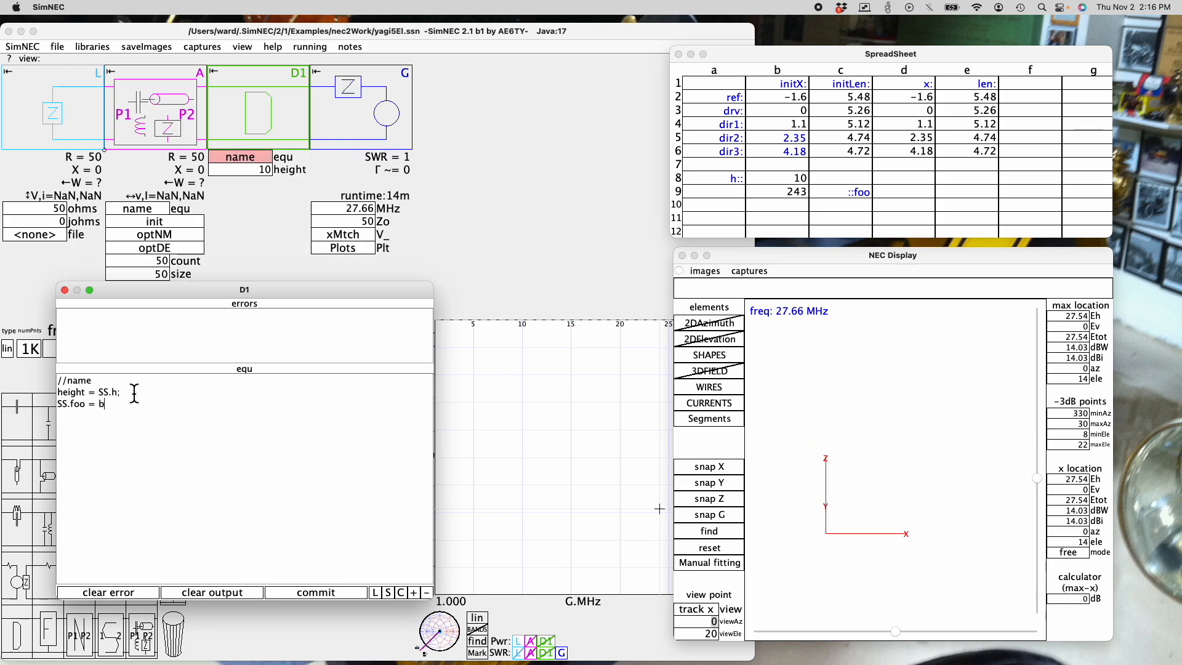
key(BackSpace)
text(foo;)
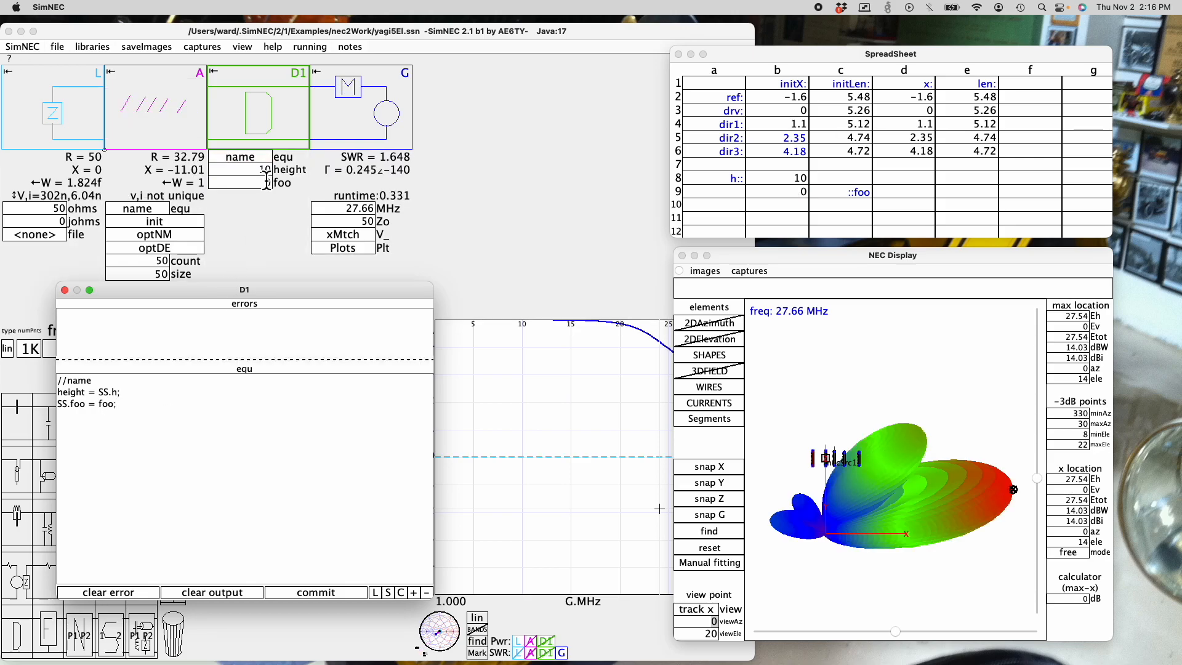
Step: Set the D1 block's foo parameter to 43 so it is written to the spreadsheet
click(263, 188)
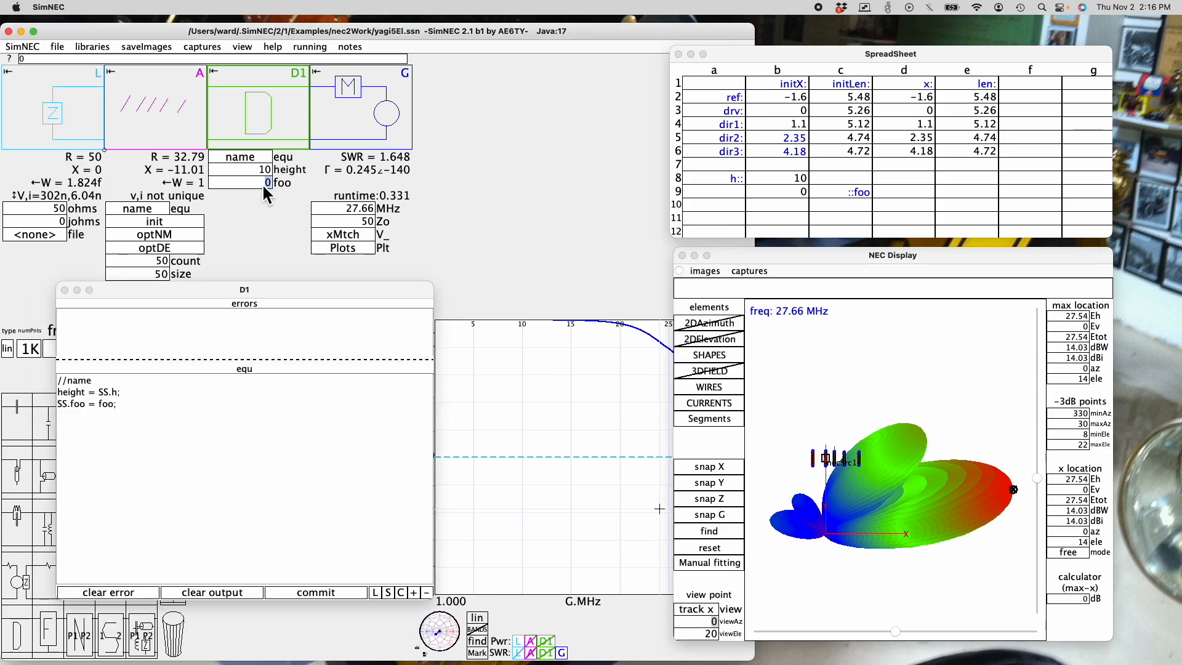
text(243)
key(Return)
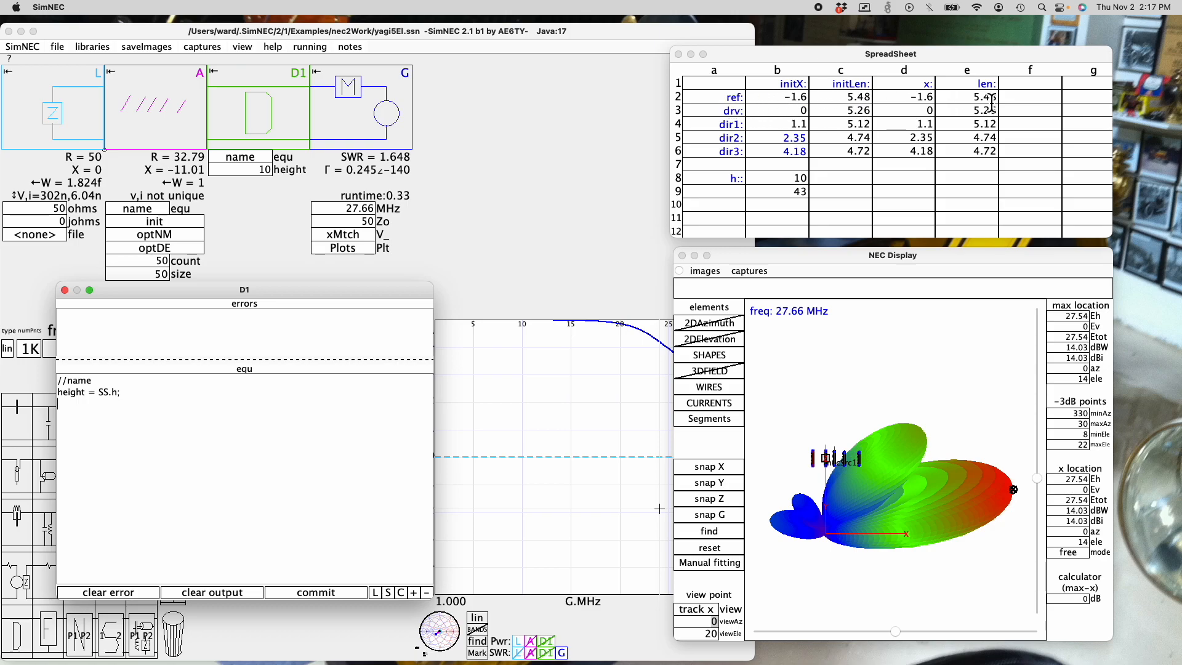
Step: Add the line "len = SS.ref.len;" to the D1 block's equations to read the reflector length from the spreadsheet
click(115, 411)
text(len = SS)
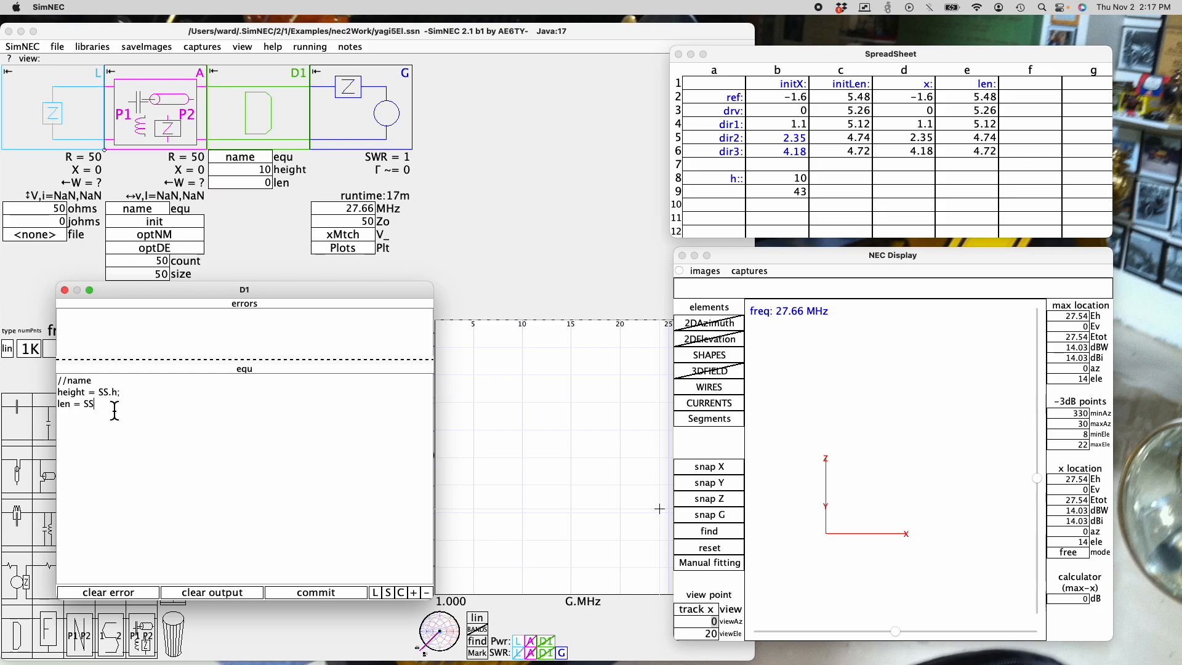
text(.ref)
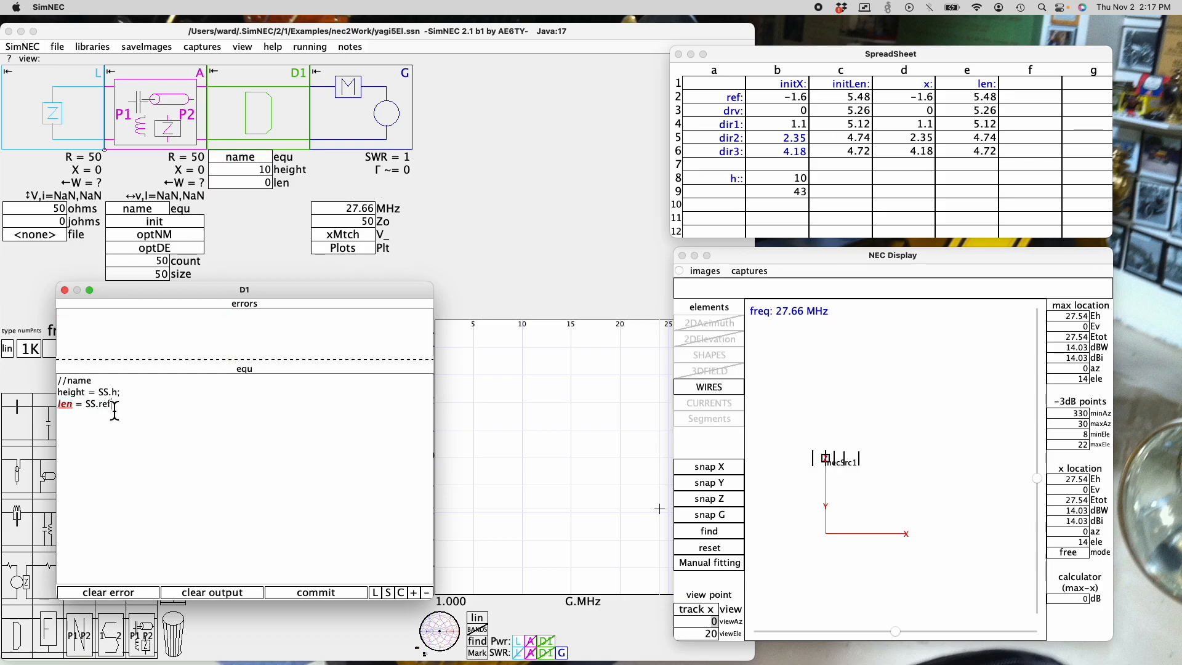
text(:len;)
key(Return)
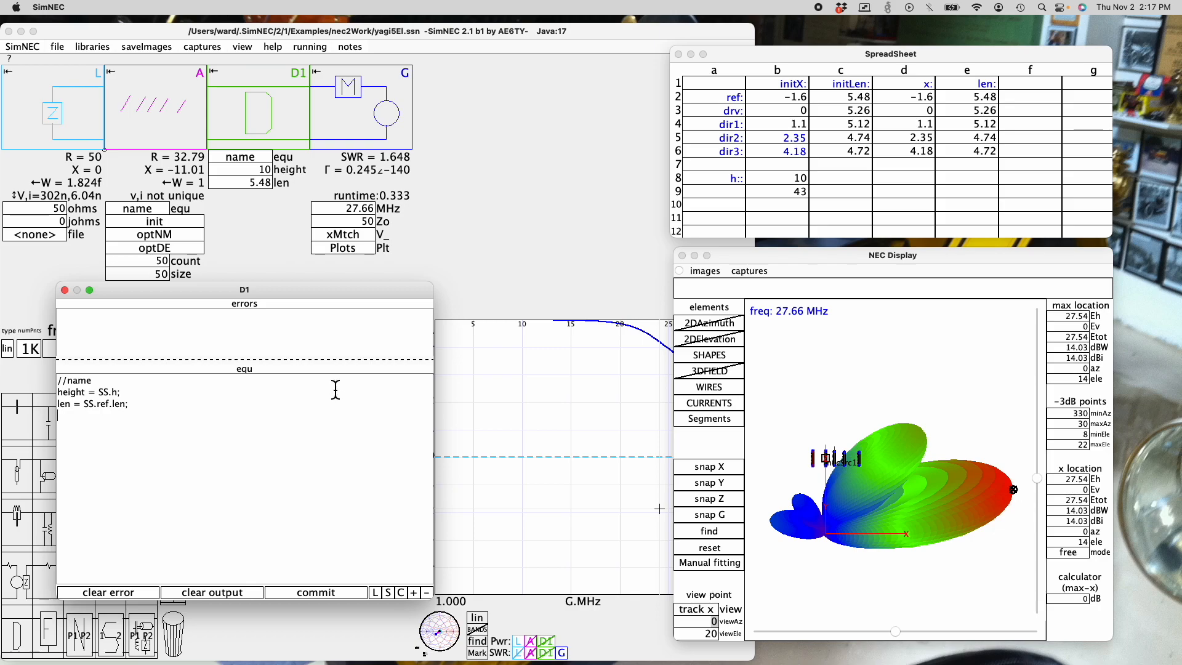
Step: Replace the len line in the D1 equations with the print statement "pl SS;"
click(140, 408)
key(super+BackSpace)
text(p)
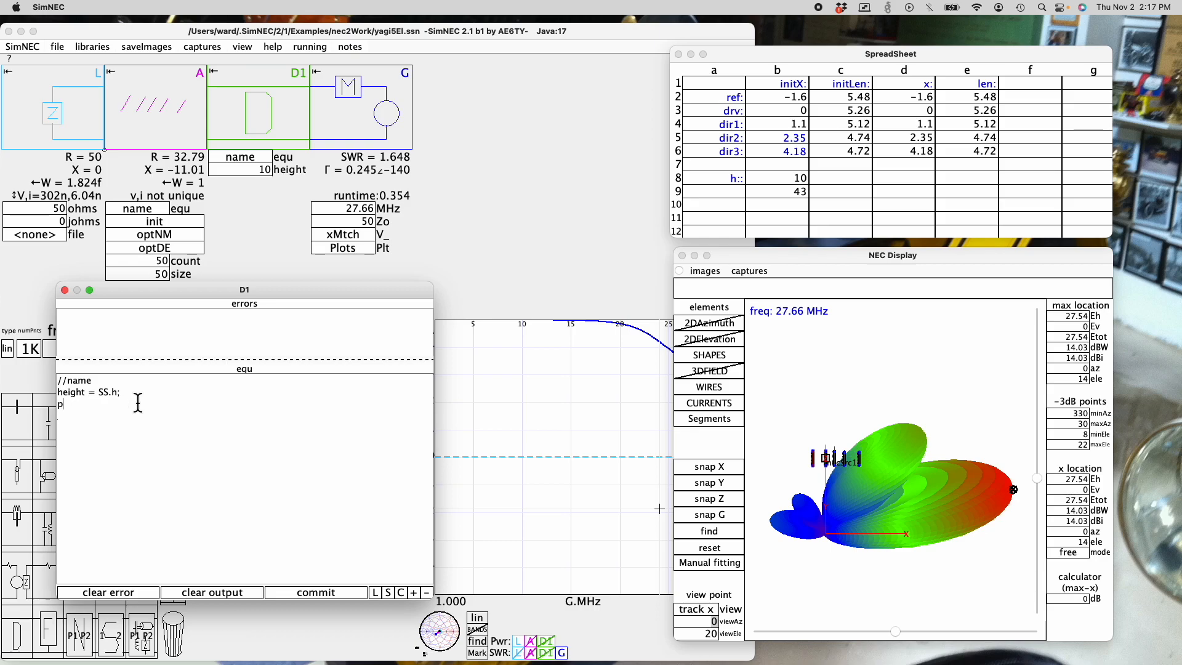
text(l SS;)
key(Return)
Step: Expand the D1 output area and examine the printed SS members along the line through the dir3 entry
drag(227, 529, 226, 465)
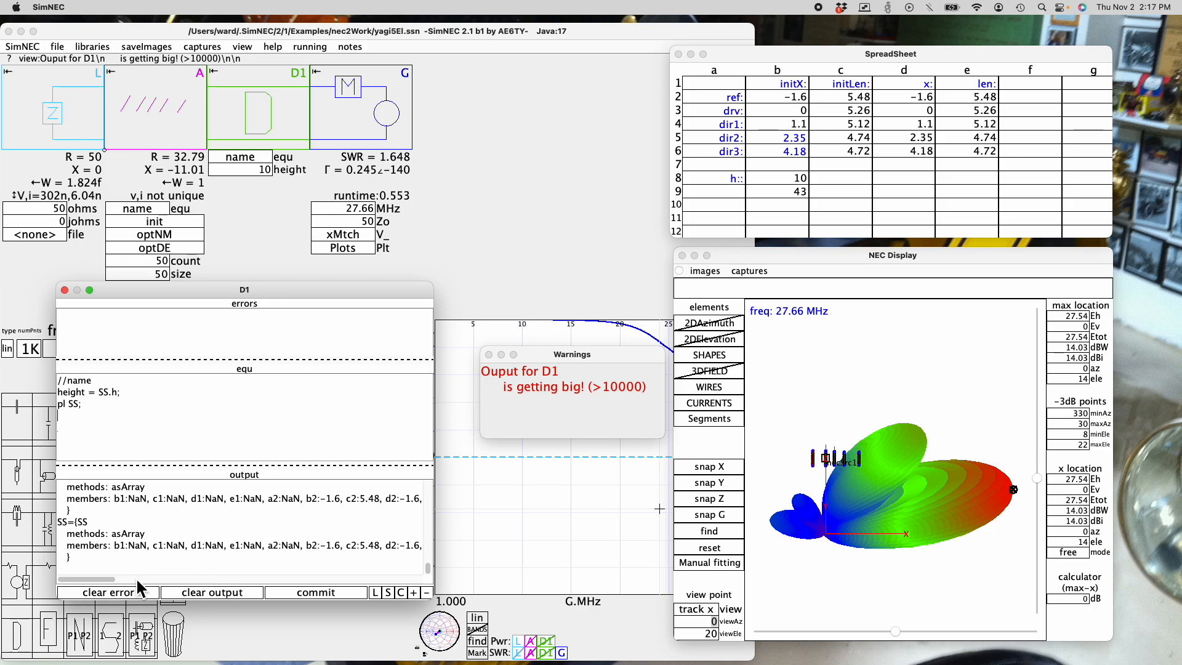
click(90, 588)
drag(87, 577, 263, 585)
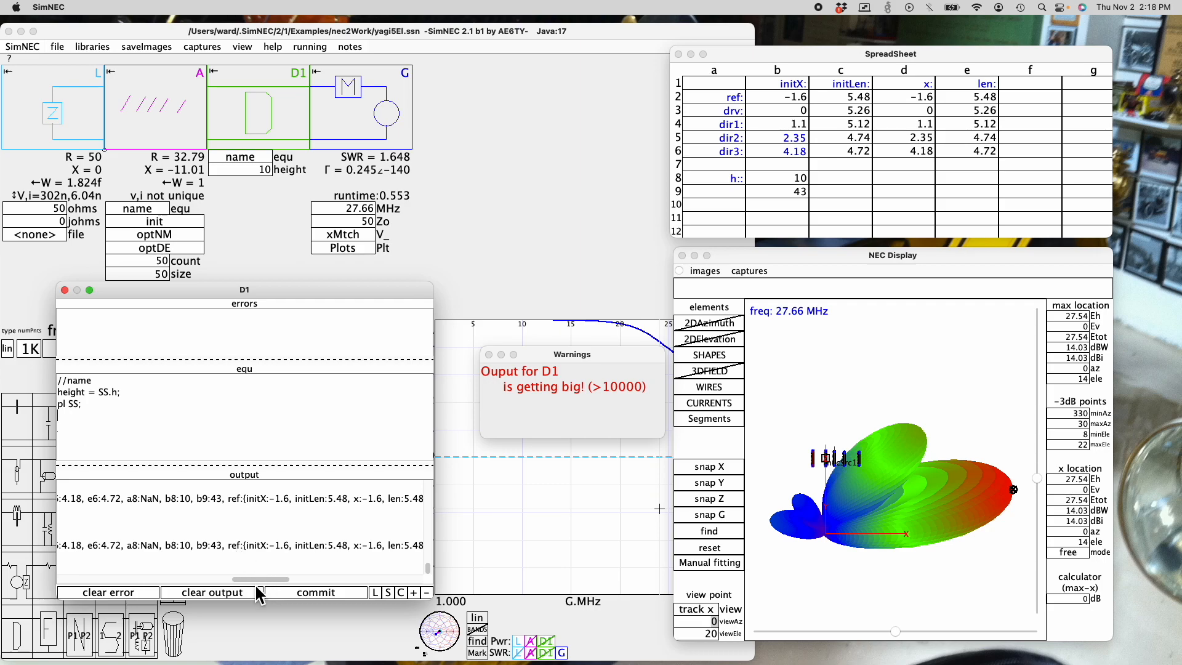
drag(257, 581, 368, 585)
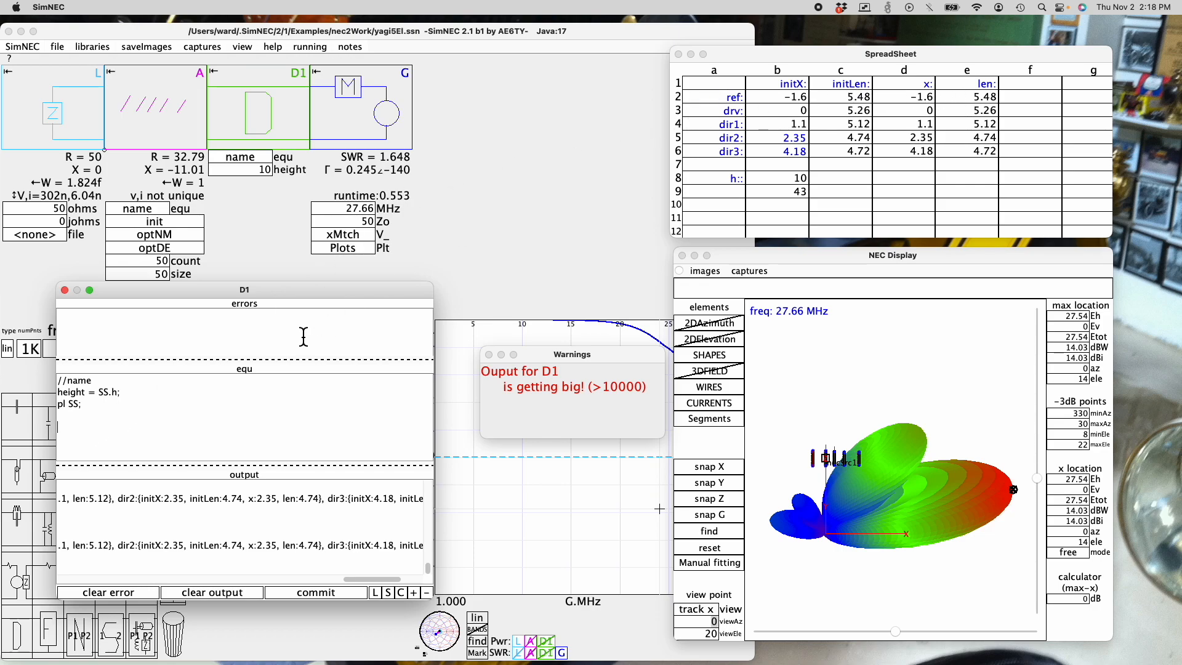
Step: Change the D1 print statement to "pl SS.ref;" to output only the reflector's values
click(106, 412)
key(BackSpace)
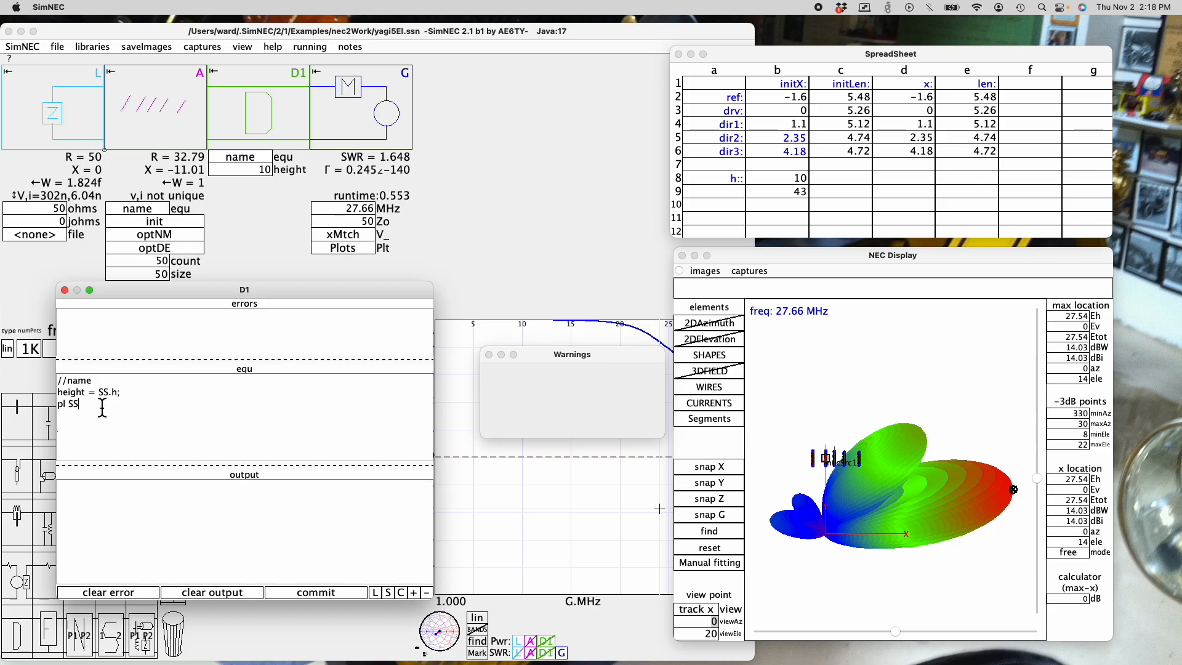
text(.ref;)
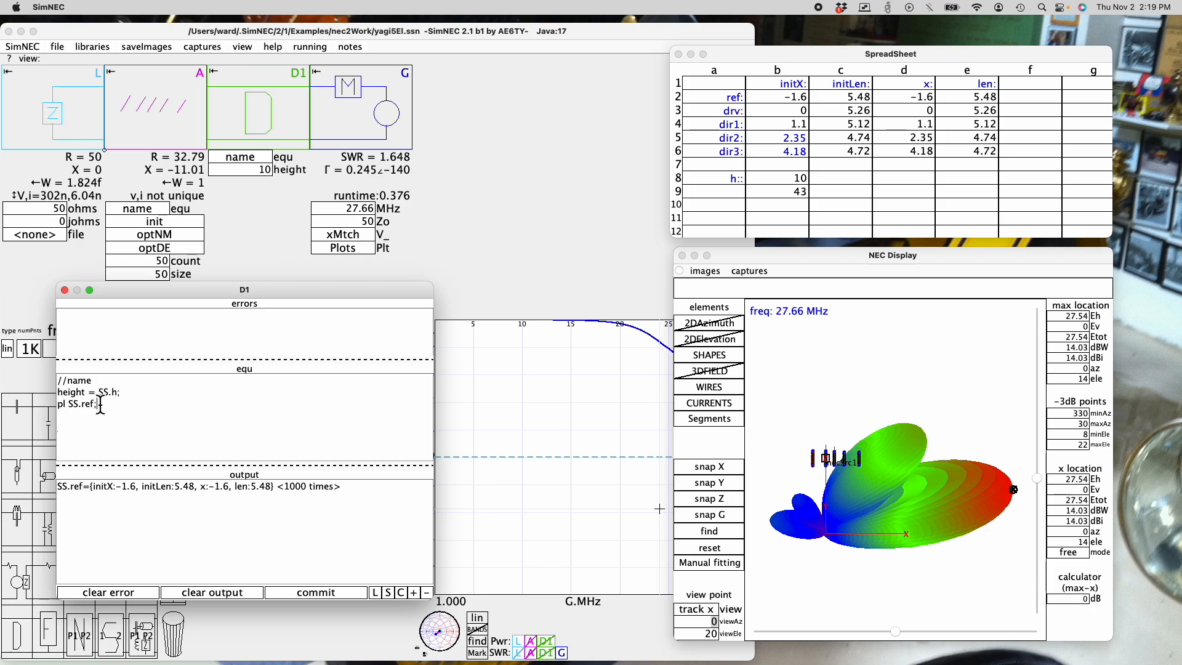
Step: Close the D1 equation window, delete the D1 block from the circuit, and clear spreadsheet cell B9
click(65, 290)
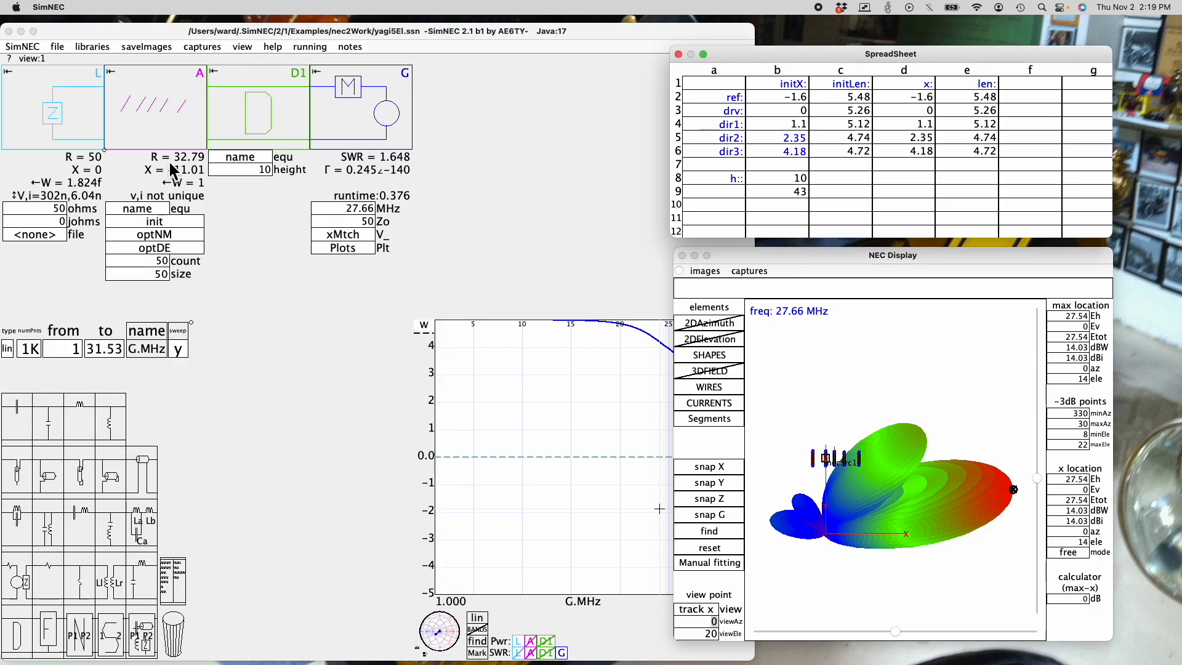
click(258, 103)
key(Delete)
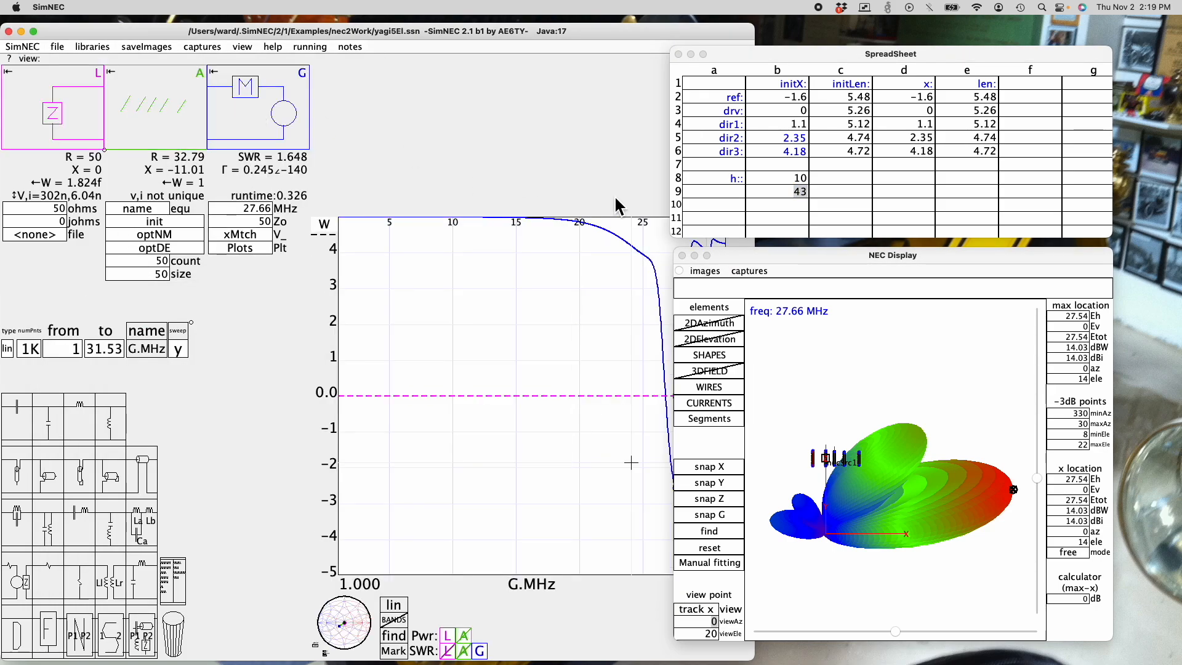
click(791, 195)
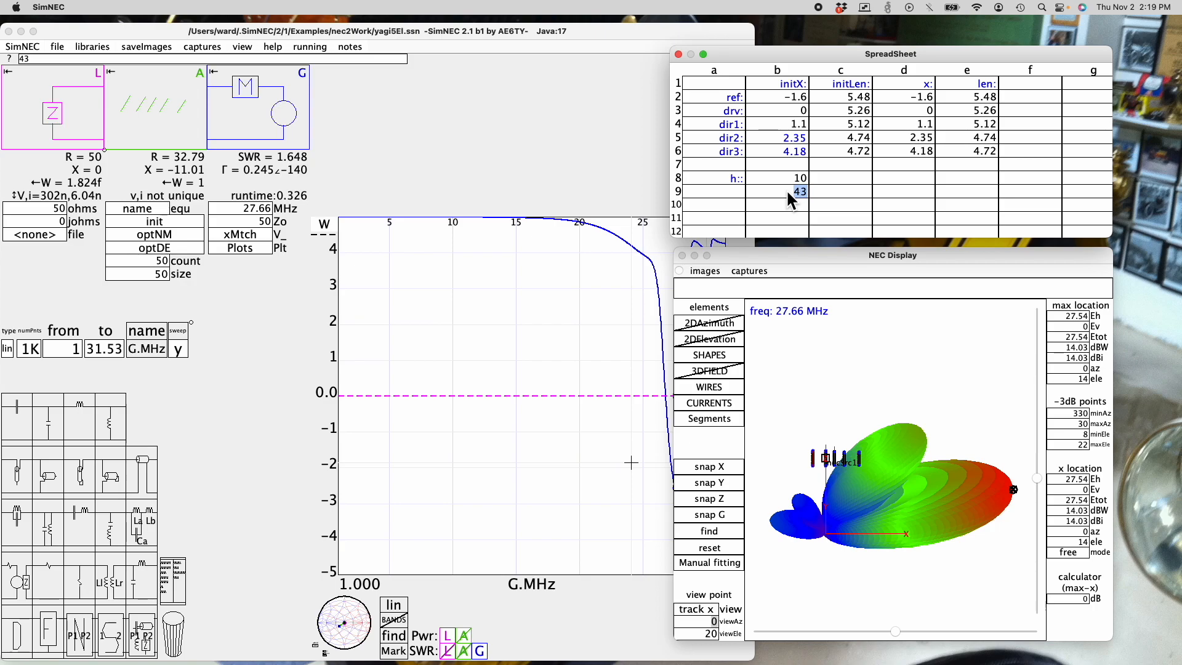
key(BackSpace)
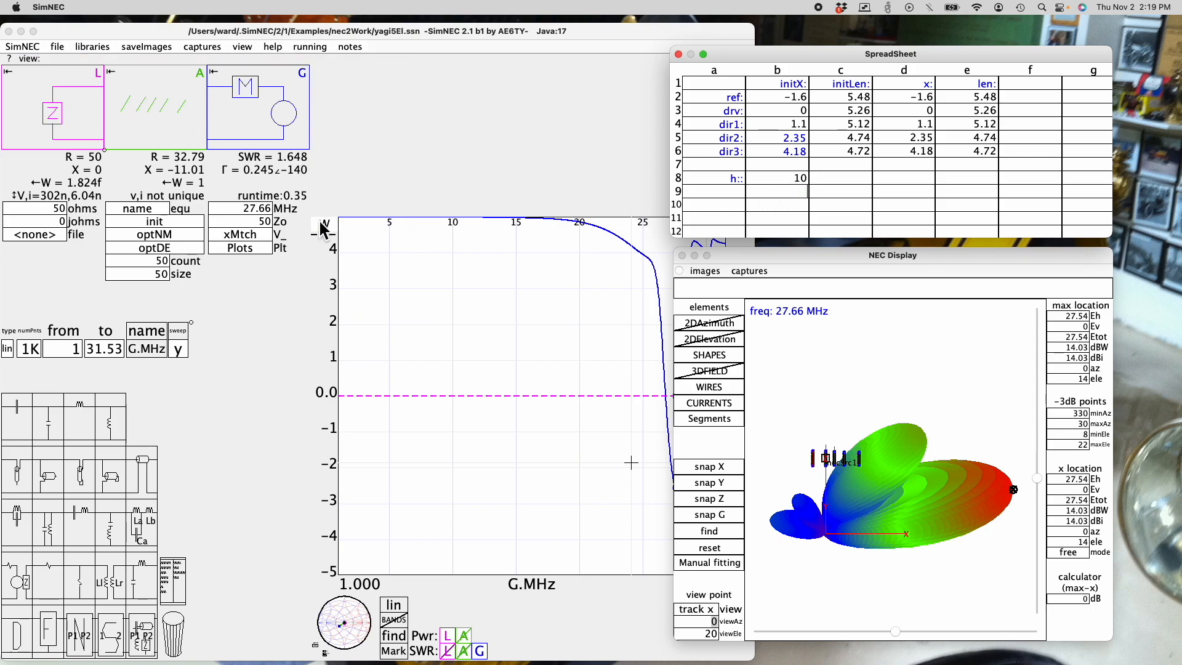
Step: Open block A's equation window, move it clear of the spreadsheet, and enlarge it
click(150, 221)
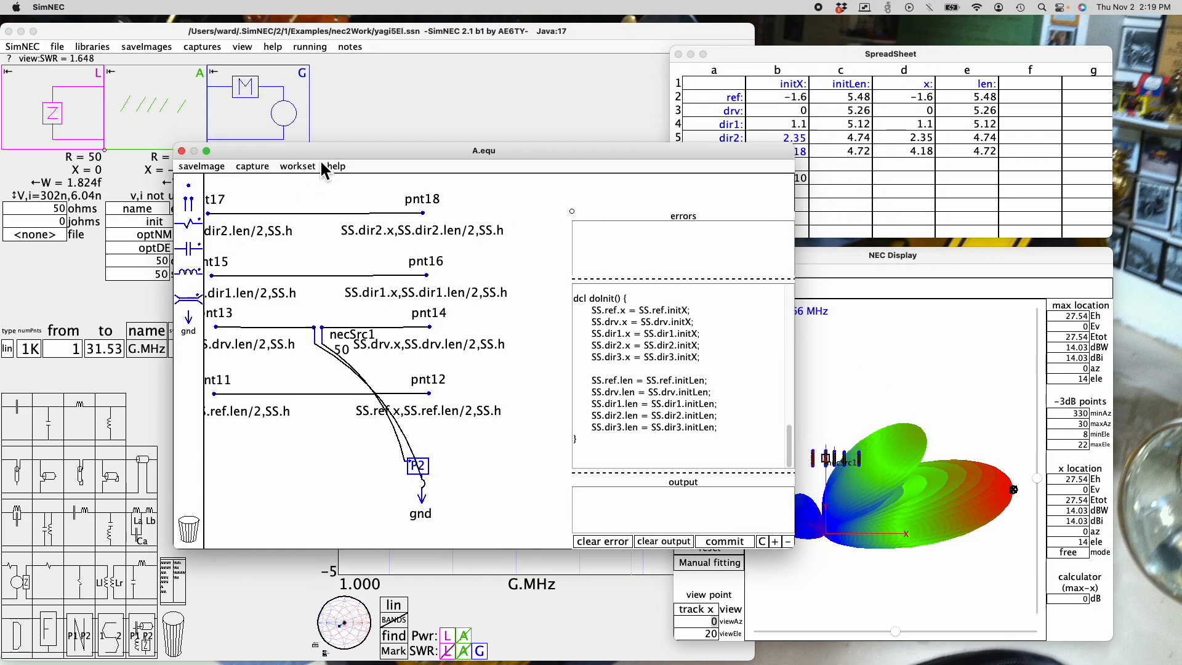
drag(322, 150, 166, 236)
scroll(495, 411, up, 10)
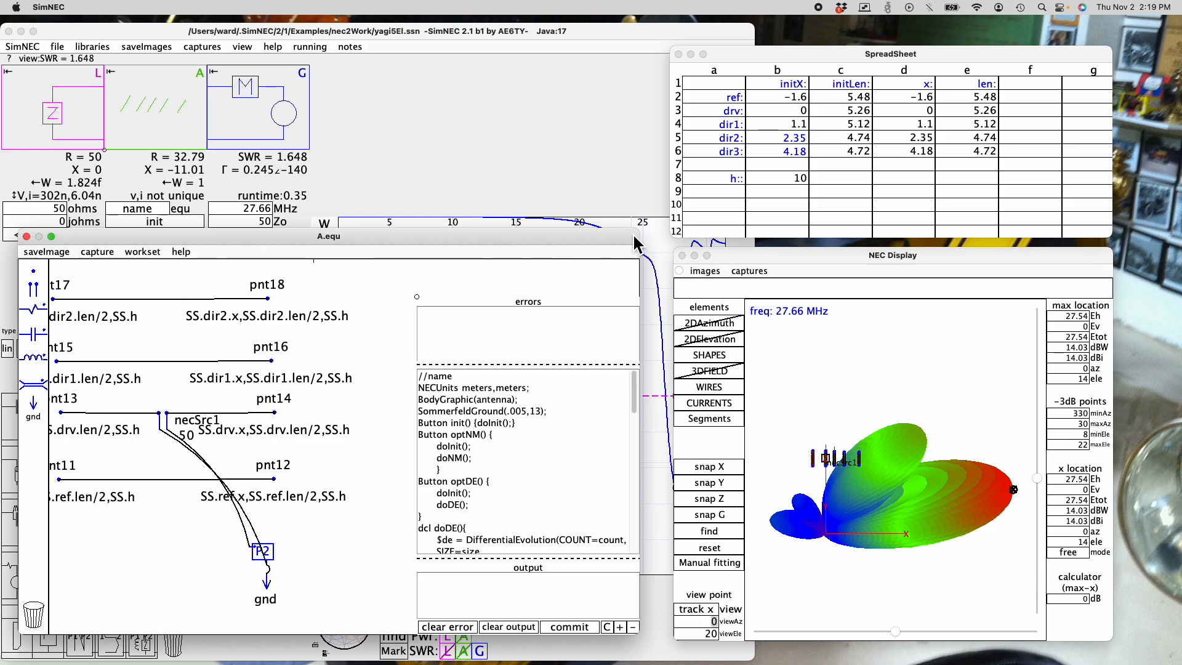
drag(635, 237, 684, 230)
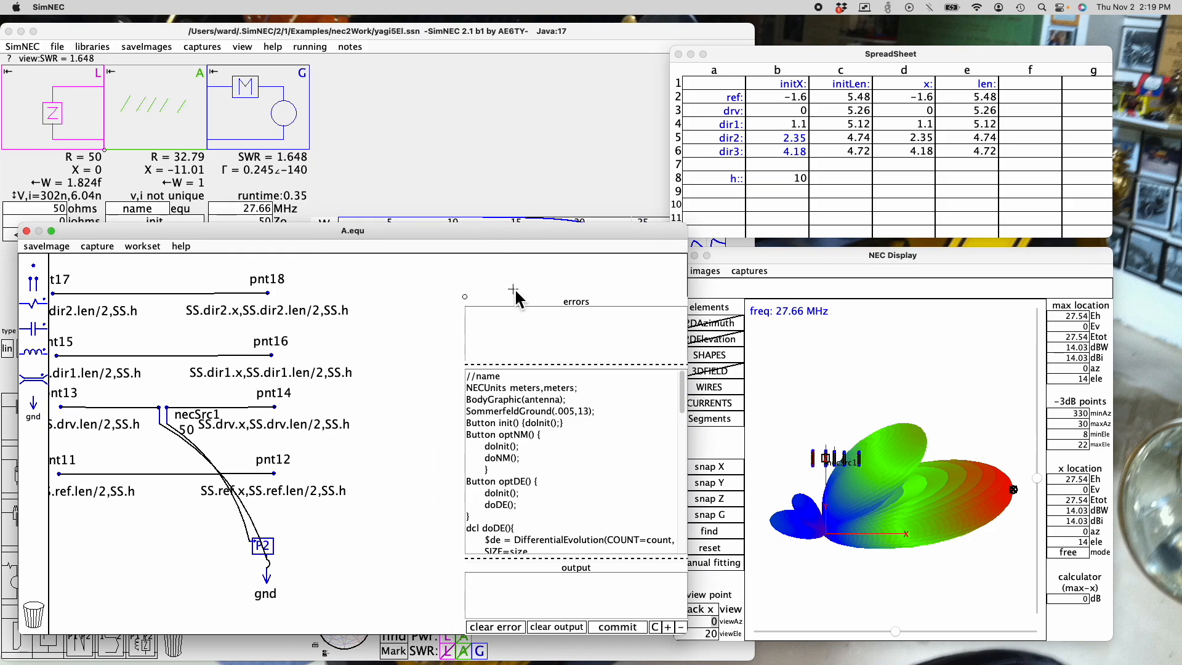
Step: Bring the whole antenna schematic into view and adjust the dir3 wire between pnt19 and pnt110 above the dir2 wire
drag(429, 281, 53, 561)
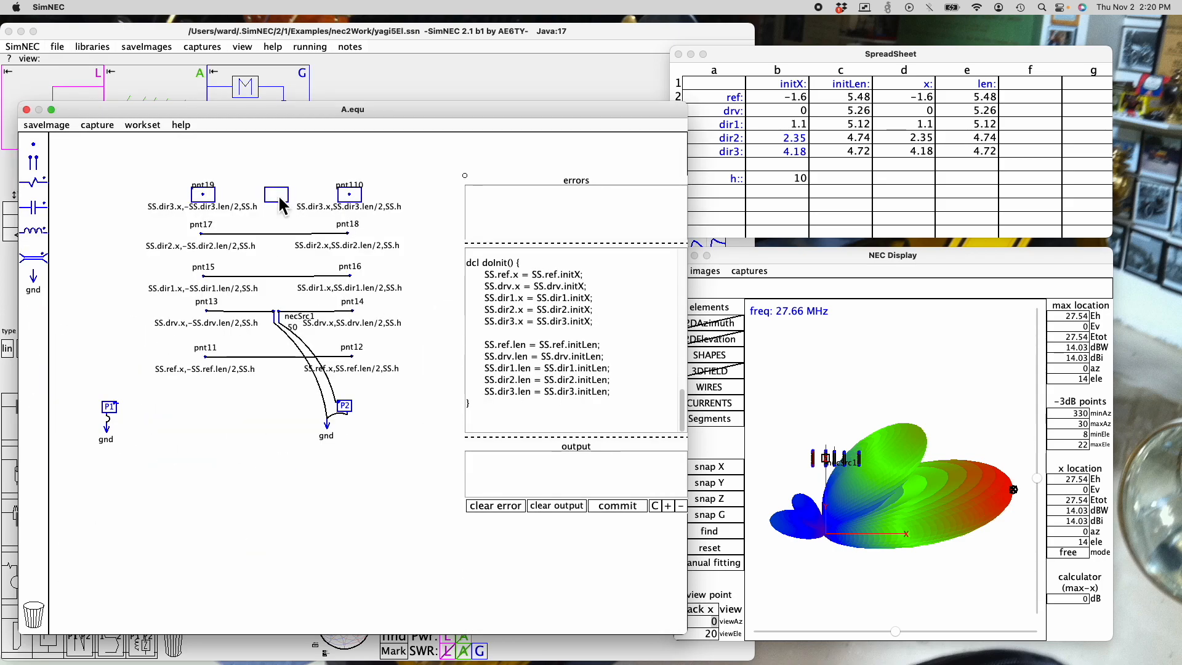
drag(279, 195, 278, 196)
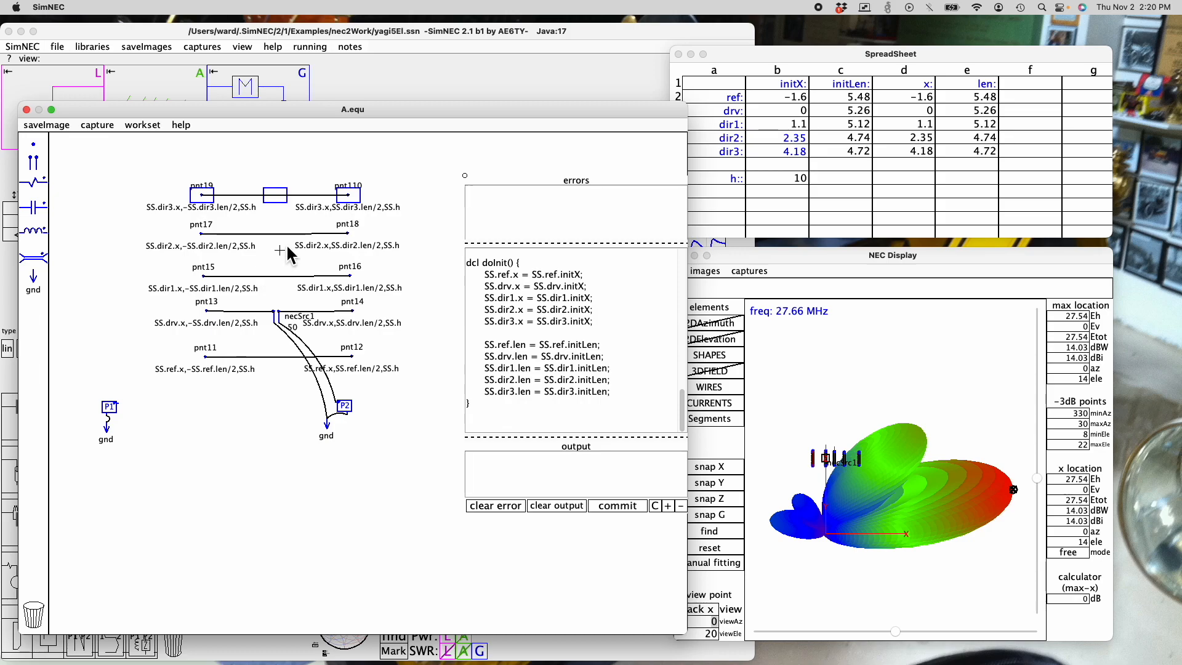
scroll(313, 230, down, 1)
scroll(315, 233, up, 1)
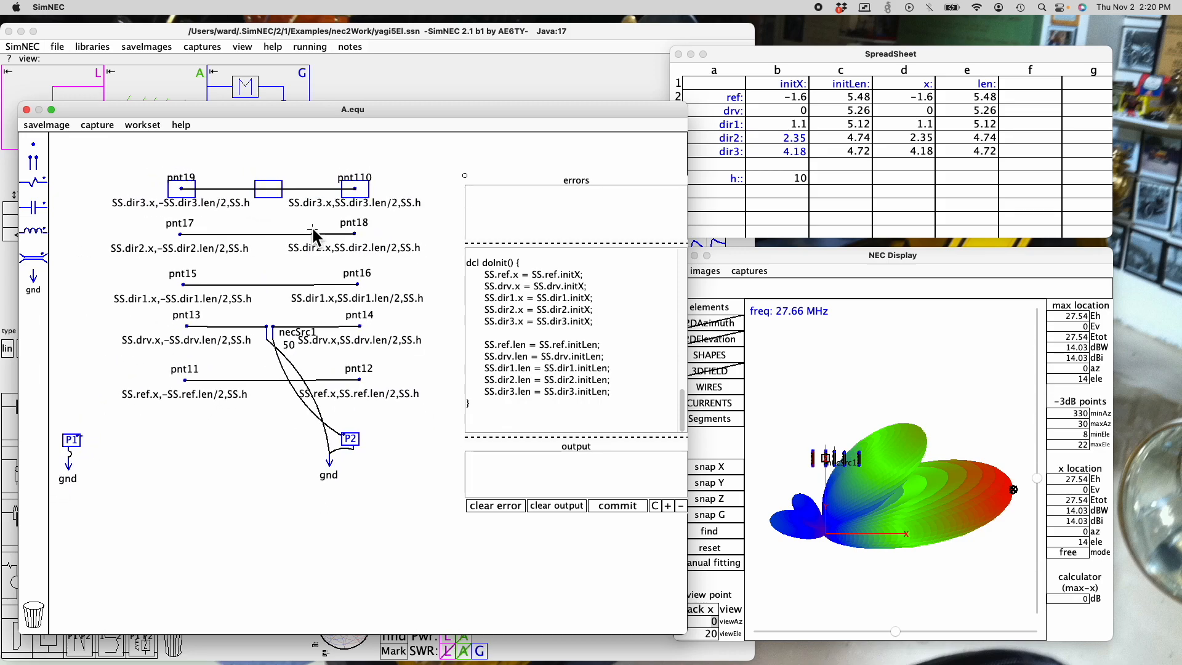
Step: Move port P1 and its ground beneath the ref wire, beside port P2
drag(66, 393, 128, 519)
drag(93, 434, 244, 431)
scroll(313, 255, up, 2)
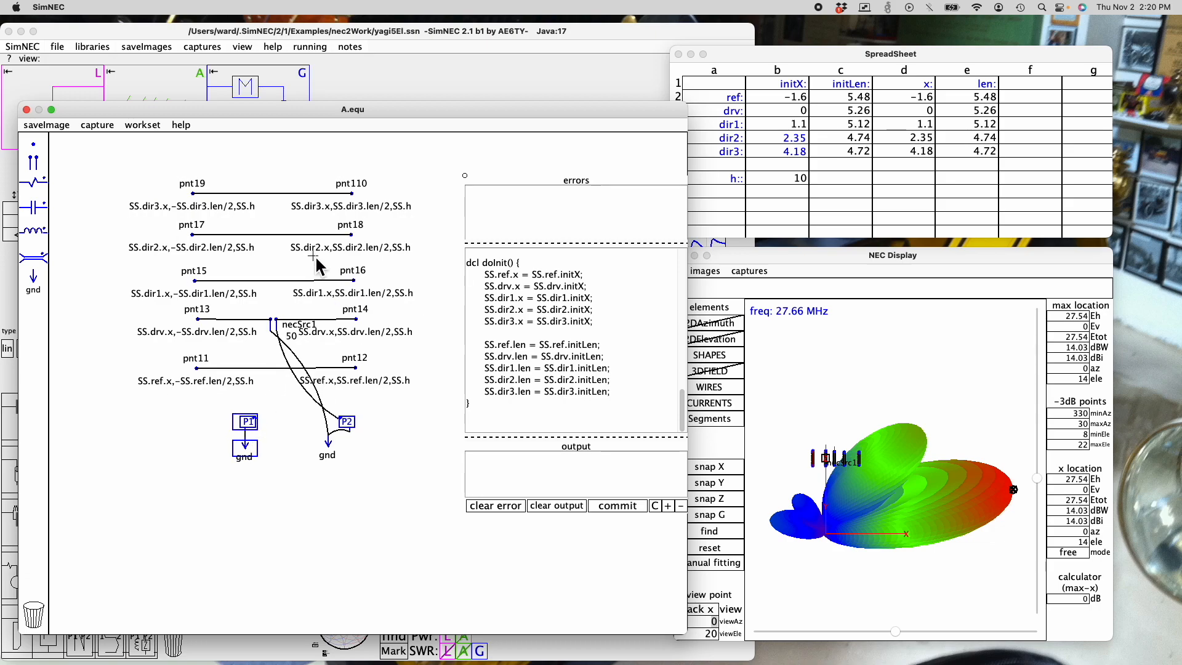
scroll(312, 253, up, 1)
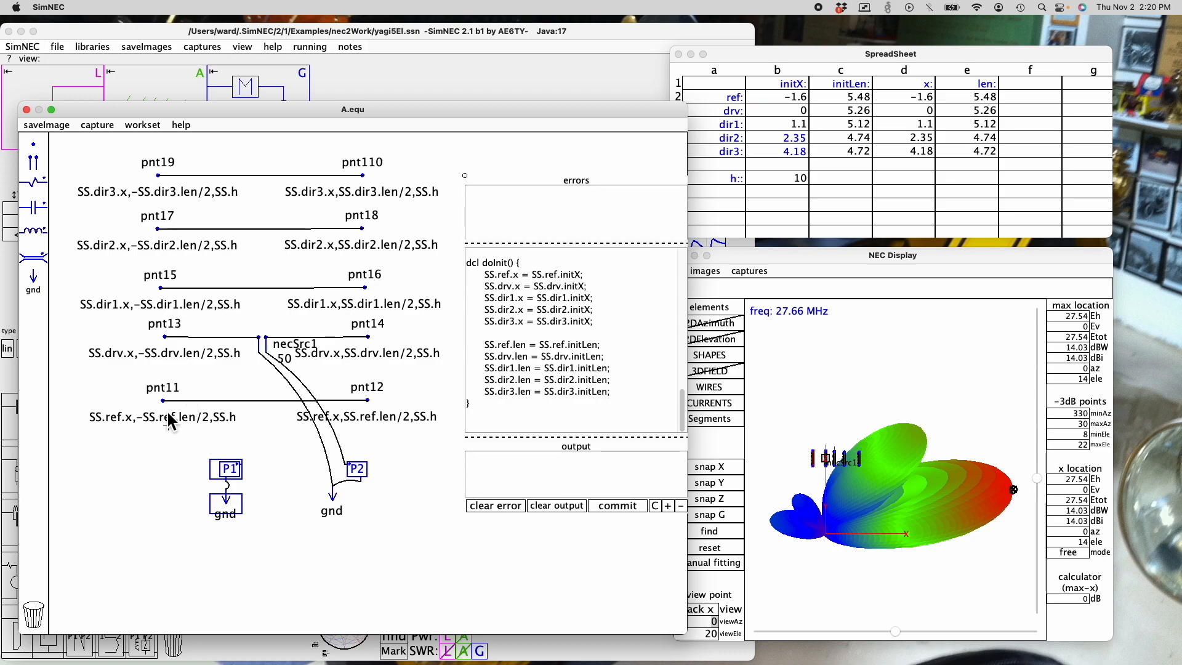
Step: Examine the wire endpoint expressions and read block A's equation code from the button definitions through the optimization functions
click(103, 426)
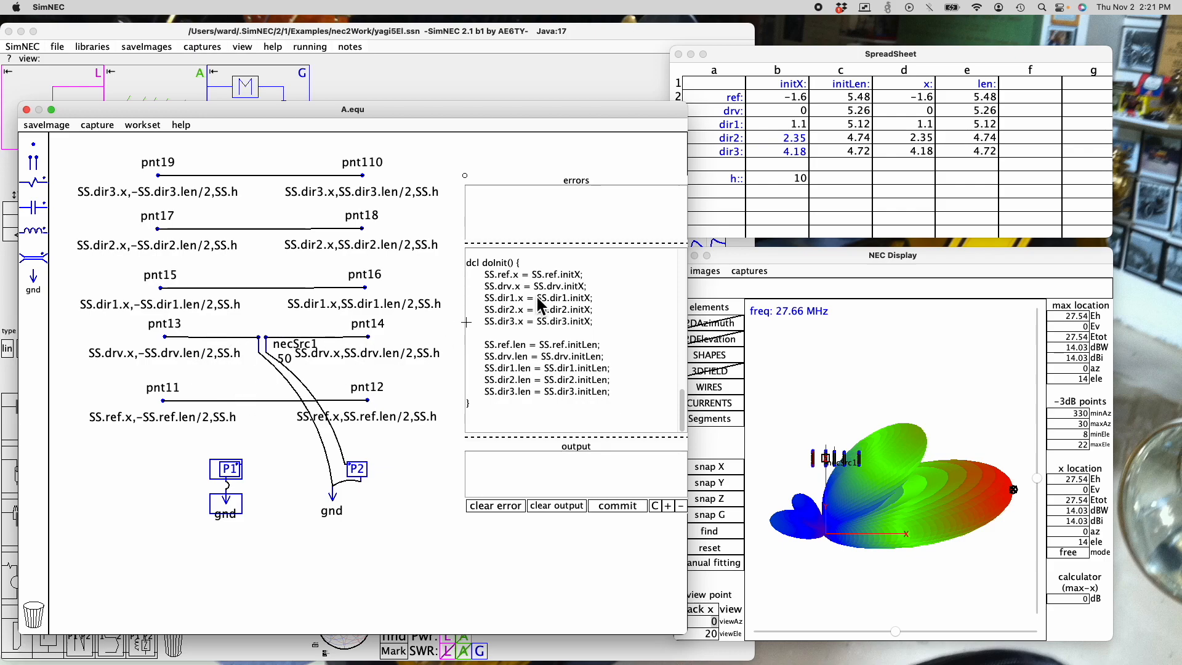
scroll(541, 308, up, 10)
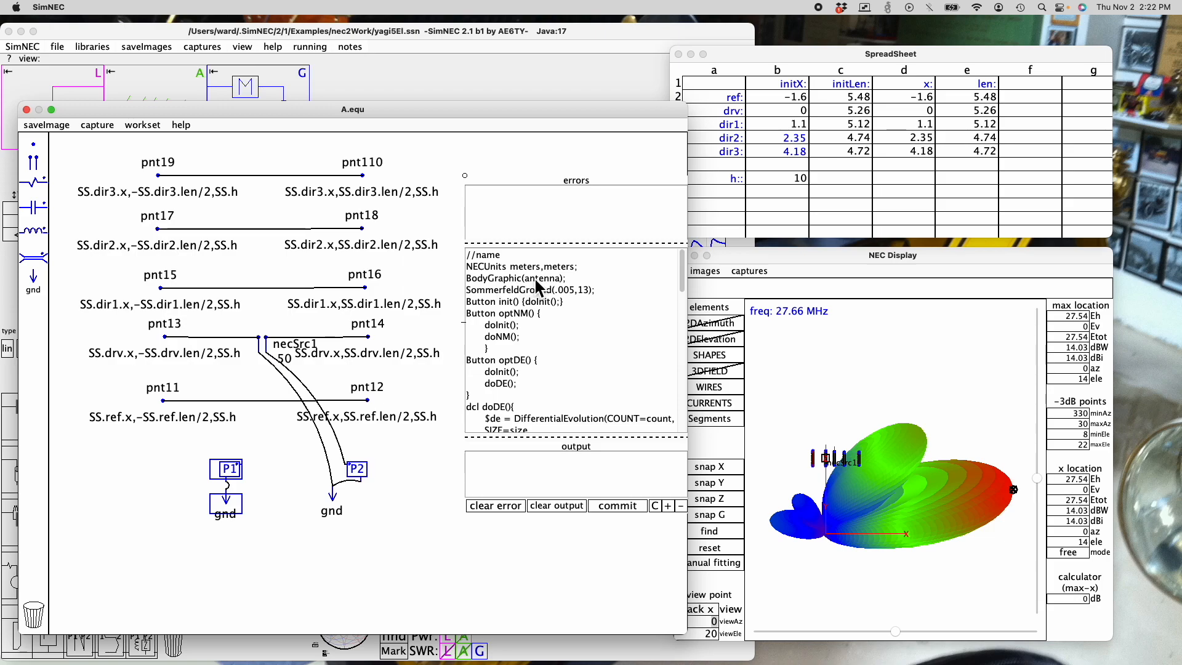
drag(417, 110, 427, 247)
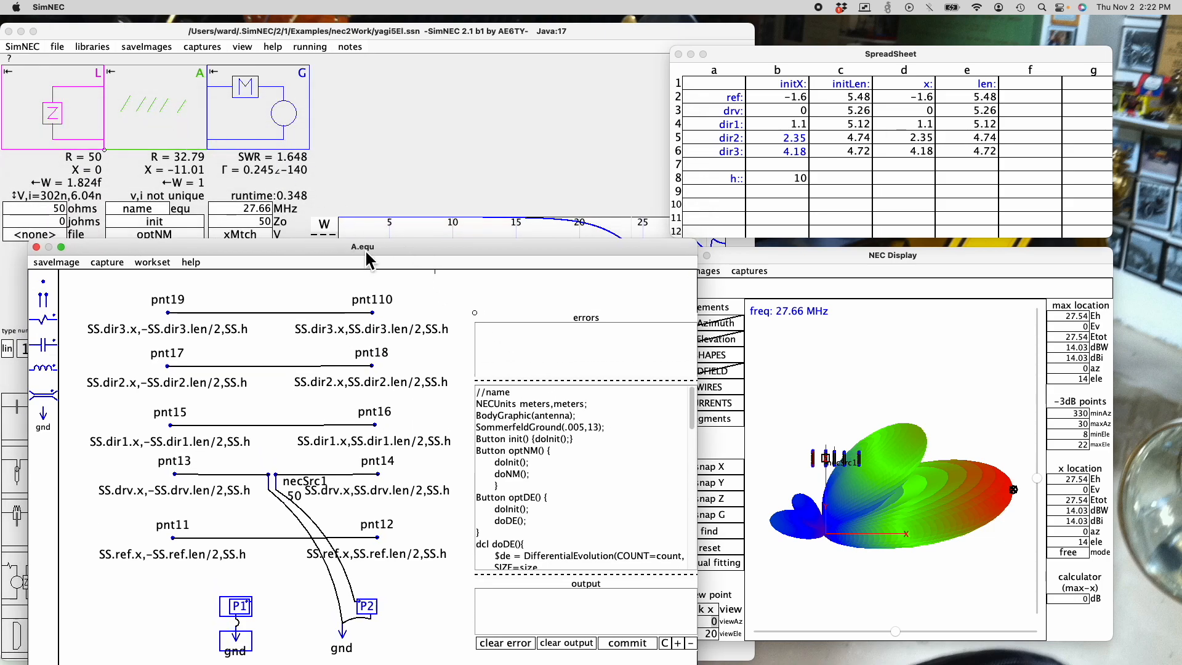
drag(387, 248, 375, 157)
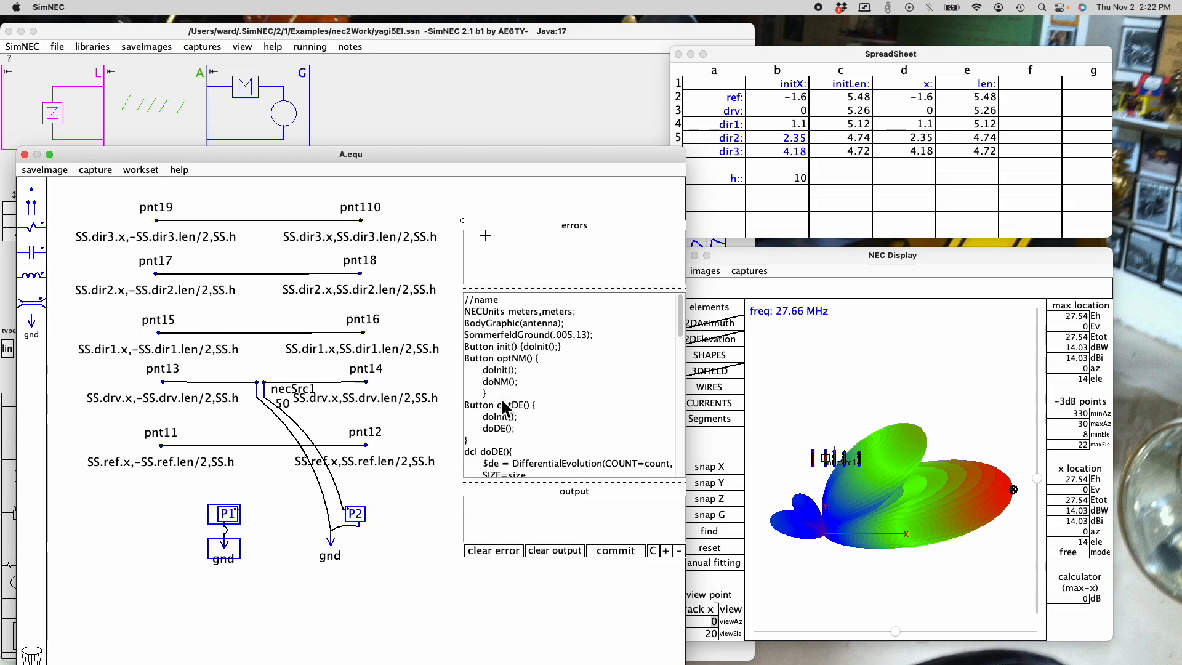
scroll(558, 411, down, 15)
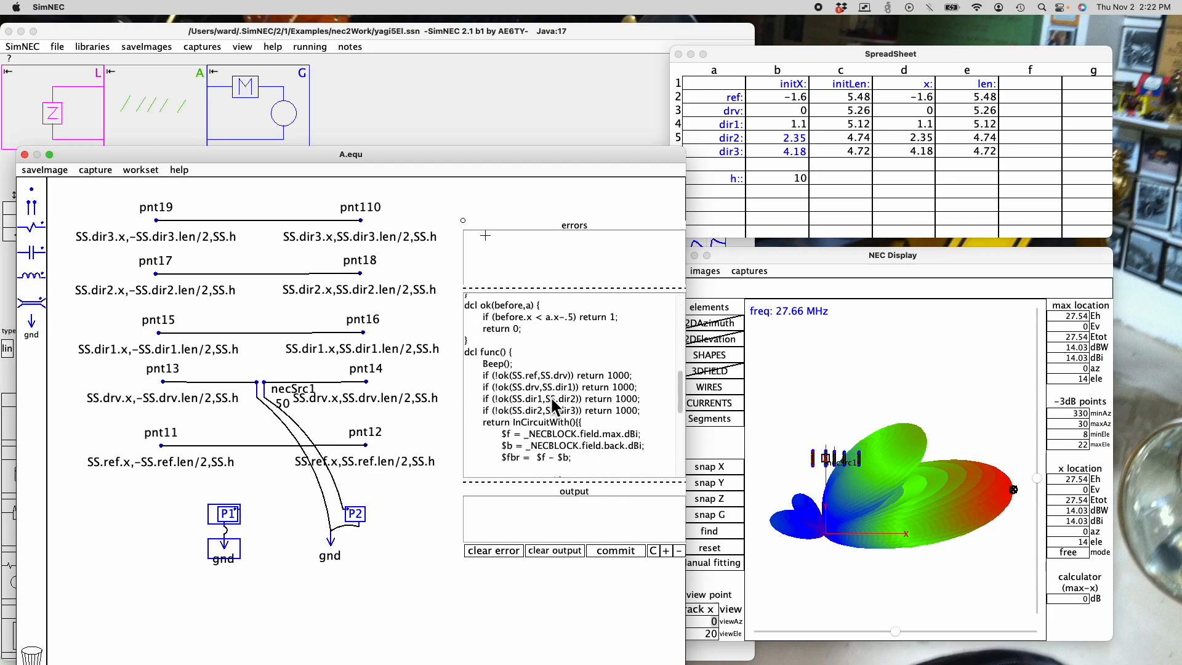
scroll(558, 407, down, 15)
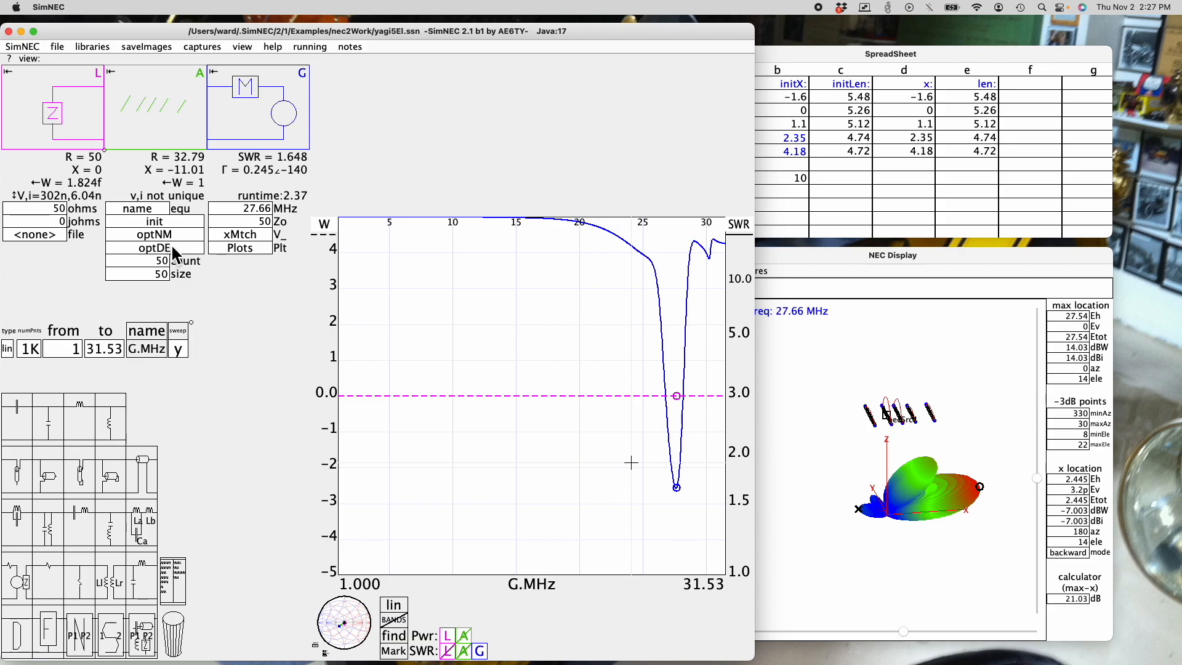
Step: Initialize the element positions and lengths from the initX and initLen columns, and run the optNM optimization
click(168, 223)
drag(878, 261, 885, 262)
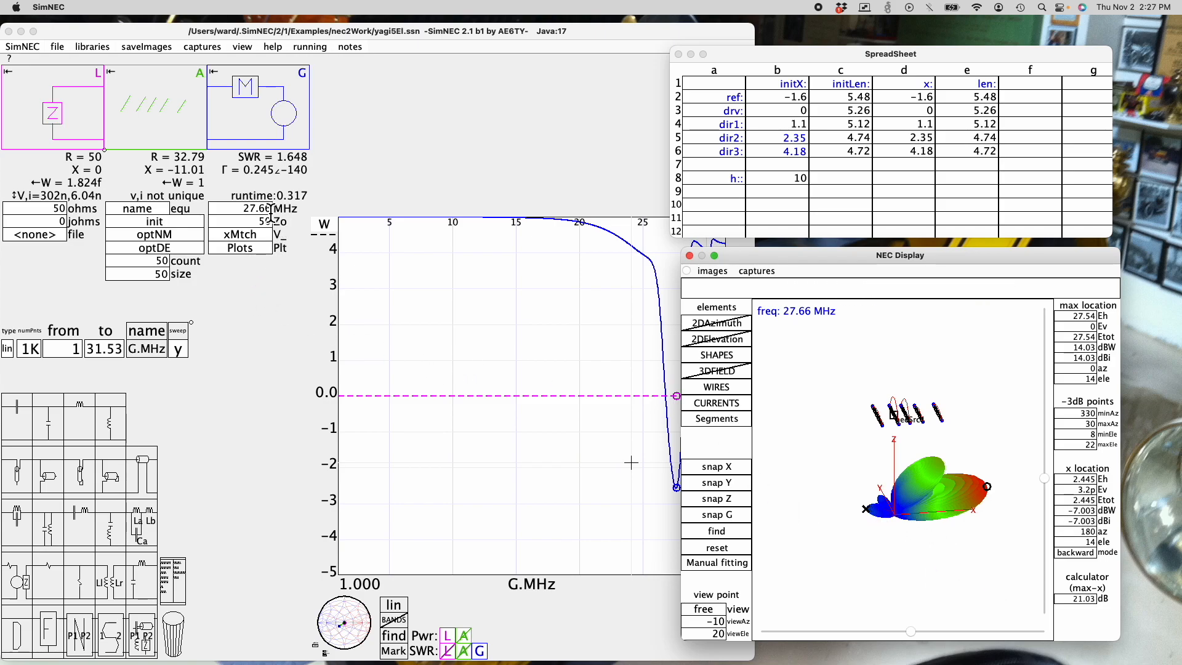
click(173, 233)
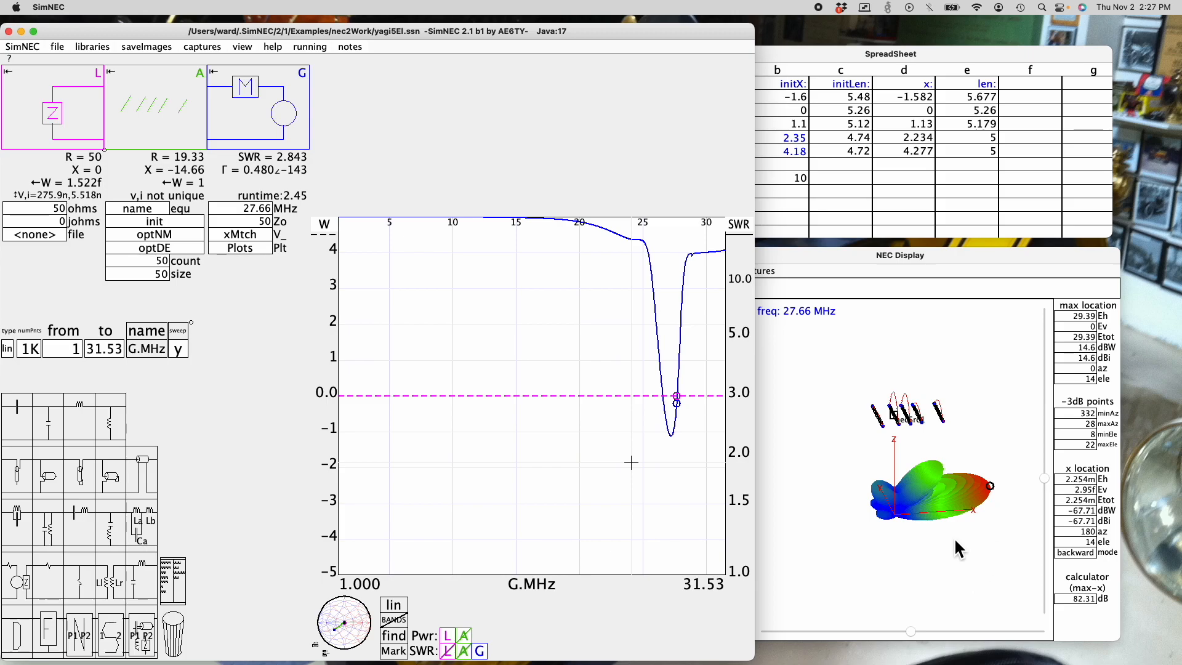
Step: Probe the optimized radiation pattern's field values at the front lobe and toward the rear lobe
click(990, 498)
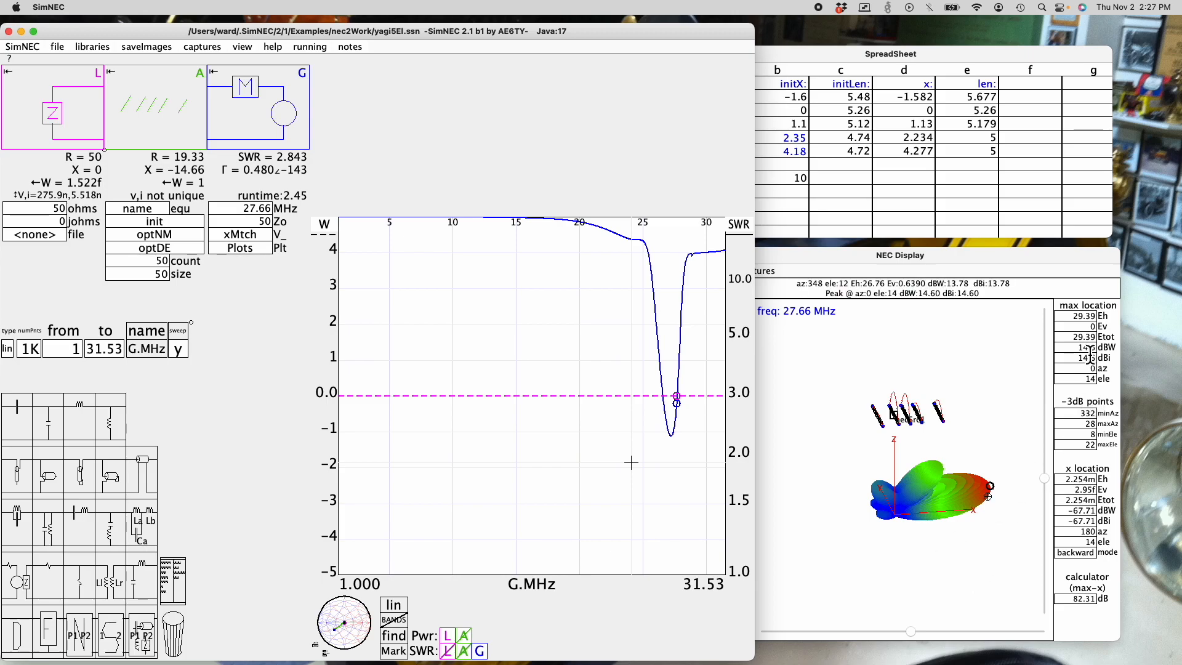
click(945, 557)
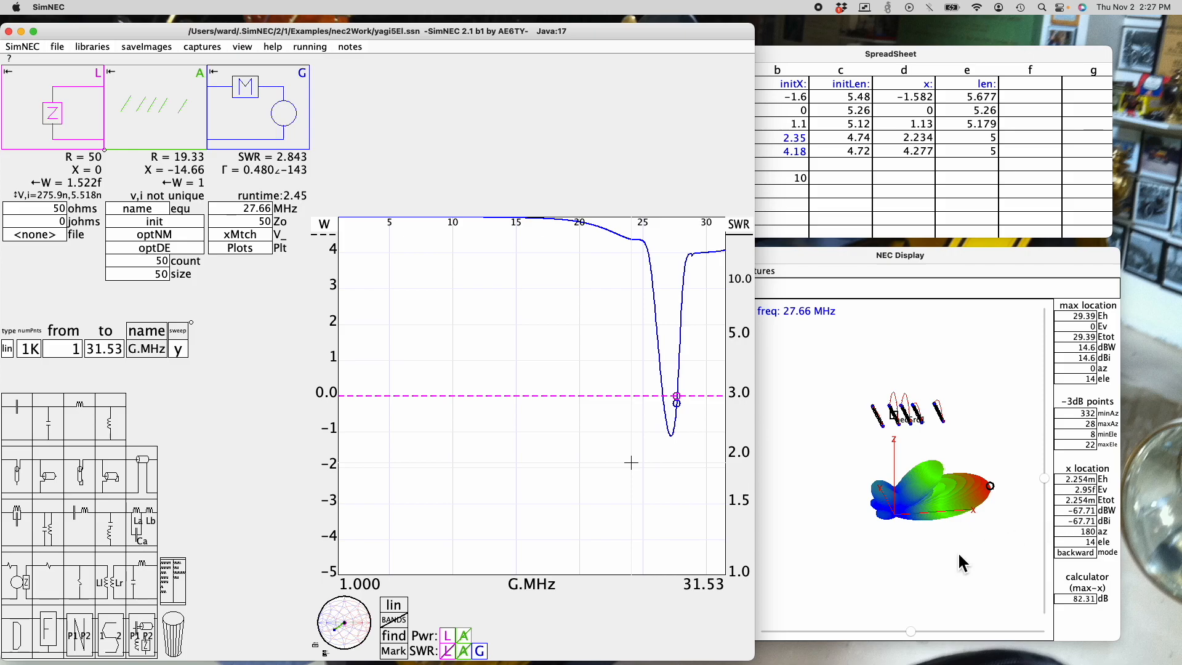
click(871, 506)
Step: Rotate the 3D radiation pattern to examine it from above and from below, and reset the viewpoint
click(911, 360)
drag(908, 360, 899, 399)
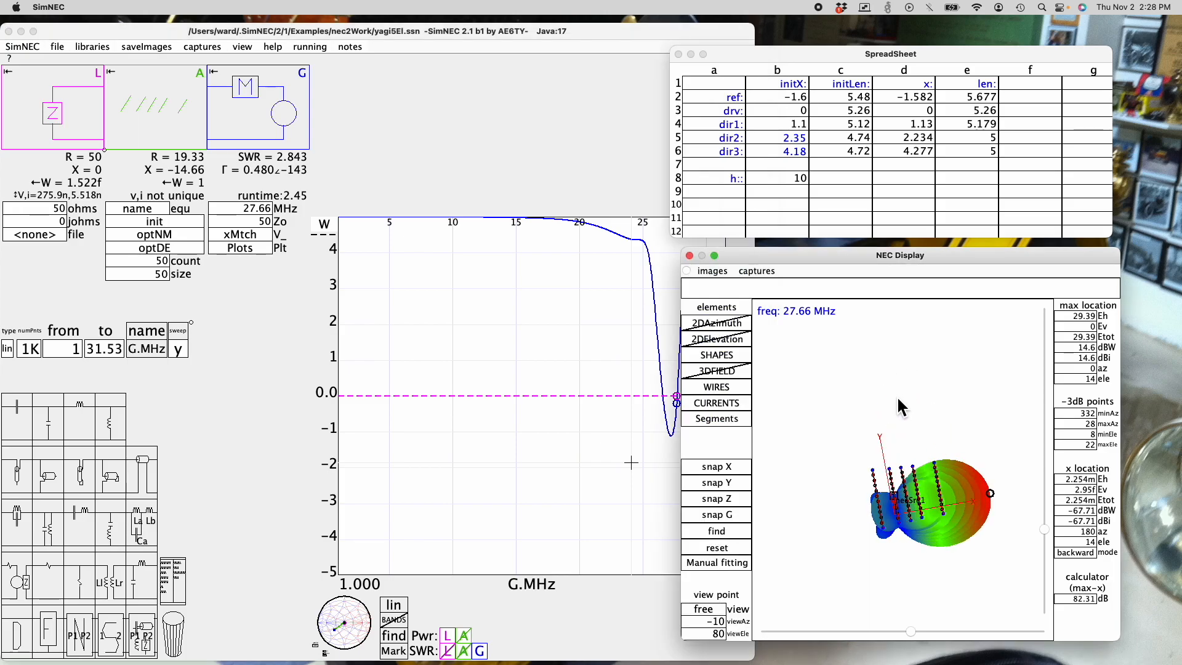
drag(764, 468, 819, 497)
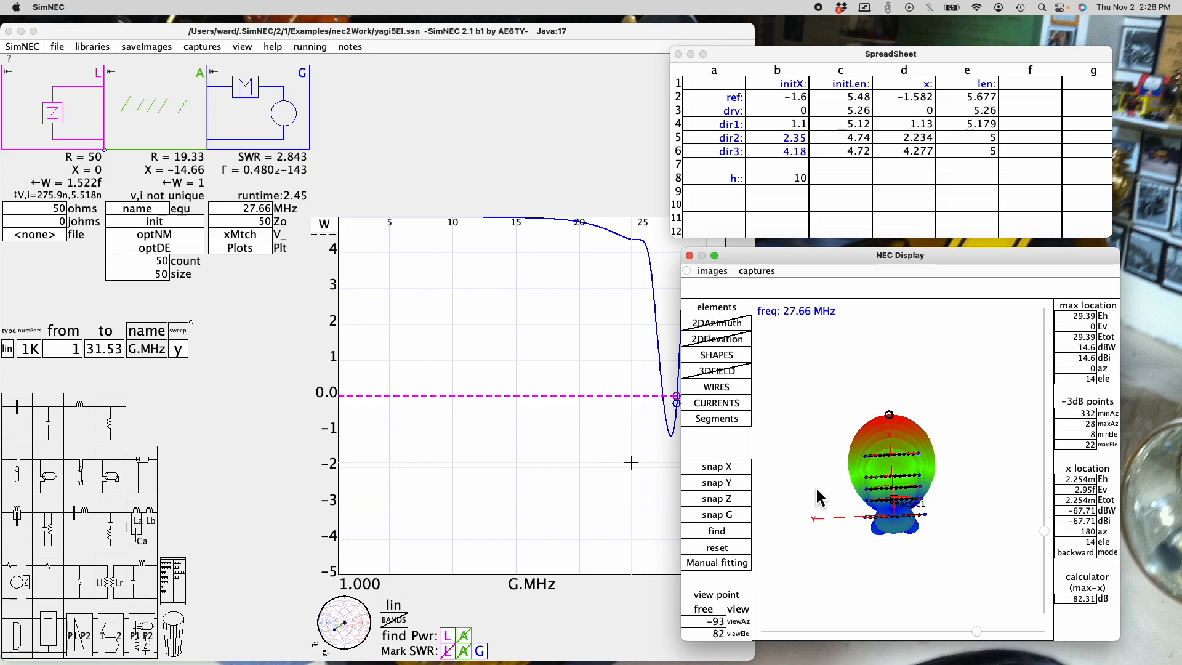
drag(906, 589, 909, 497)
drag(907, 482, 905, 469)
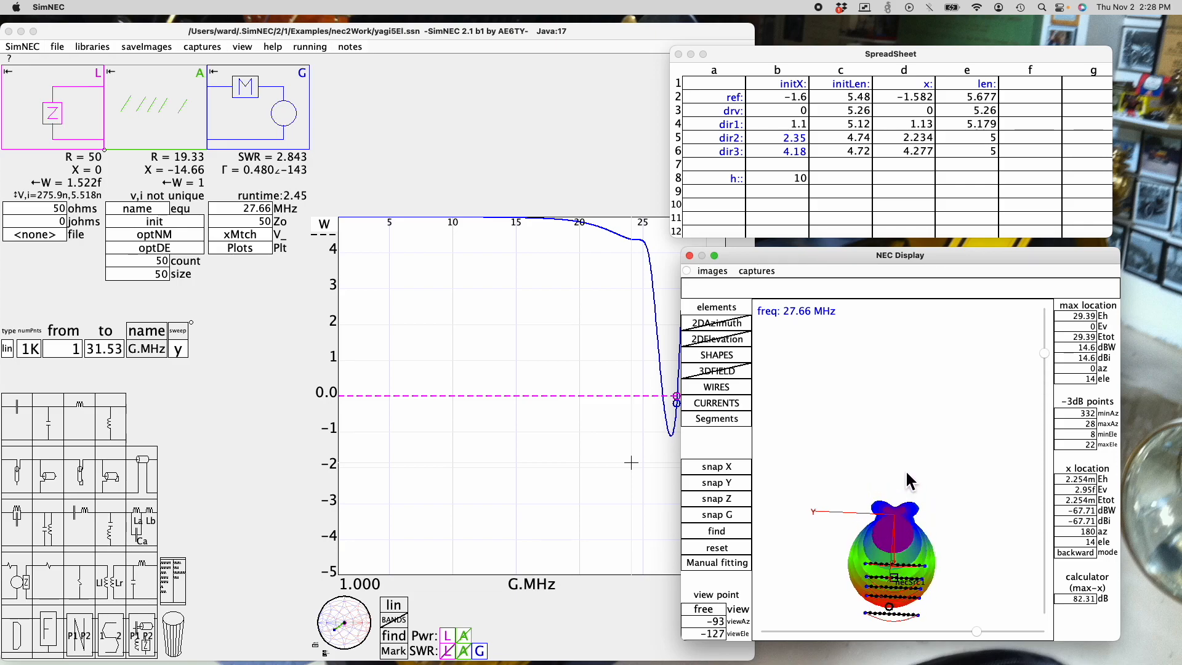
mouse_move(894, 511)
click(720, 548)
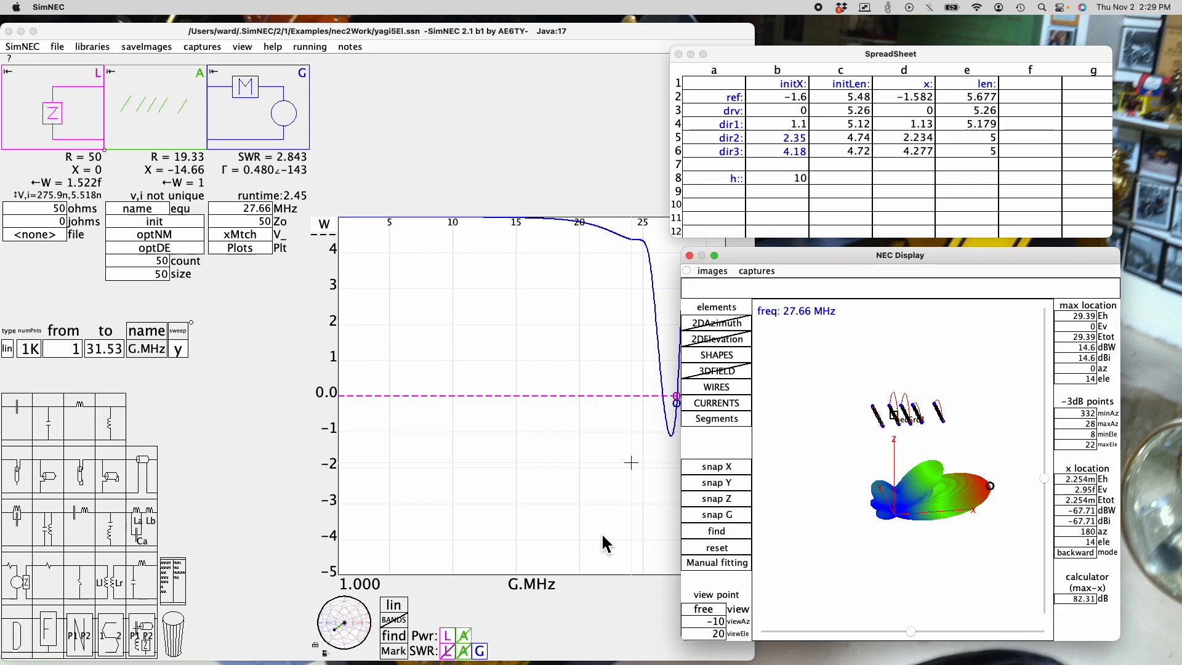
Step: Set the number of frequency sweep points to 100
click(31, 349)
text(100)
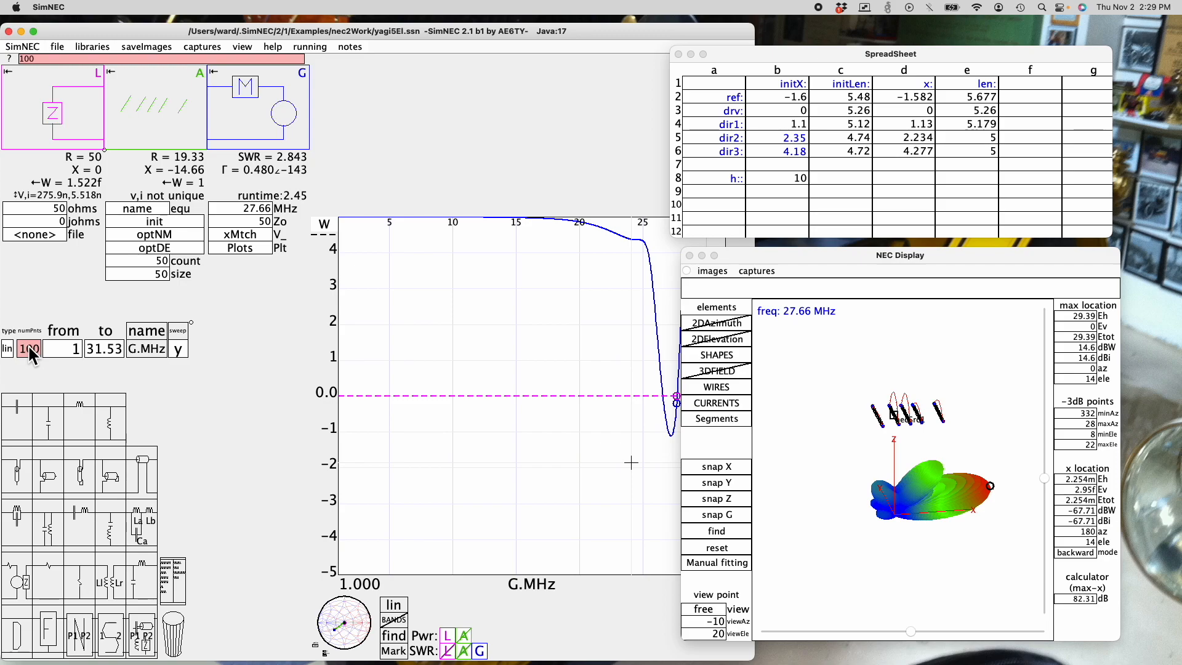
key(Return)
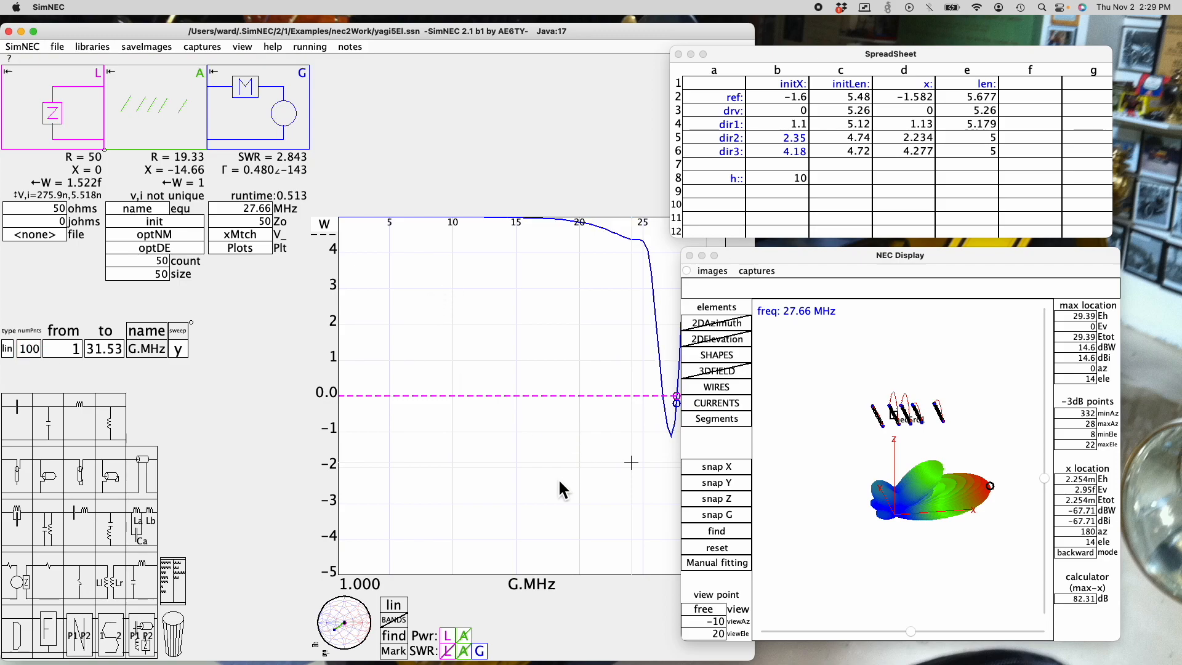
Step: Move the spreadsheet and NEC display windows clear of the plot, and insert a shunt inductor between block A and the generator
drag(785, 60, 895, 63)
drag(797, 253, 893, 261)
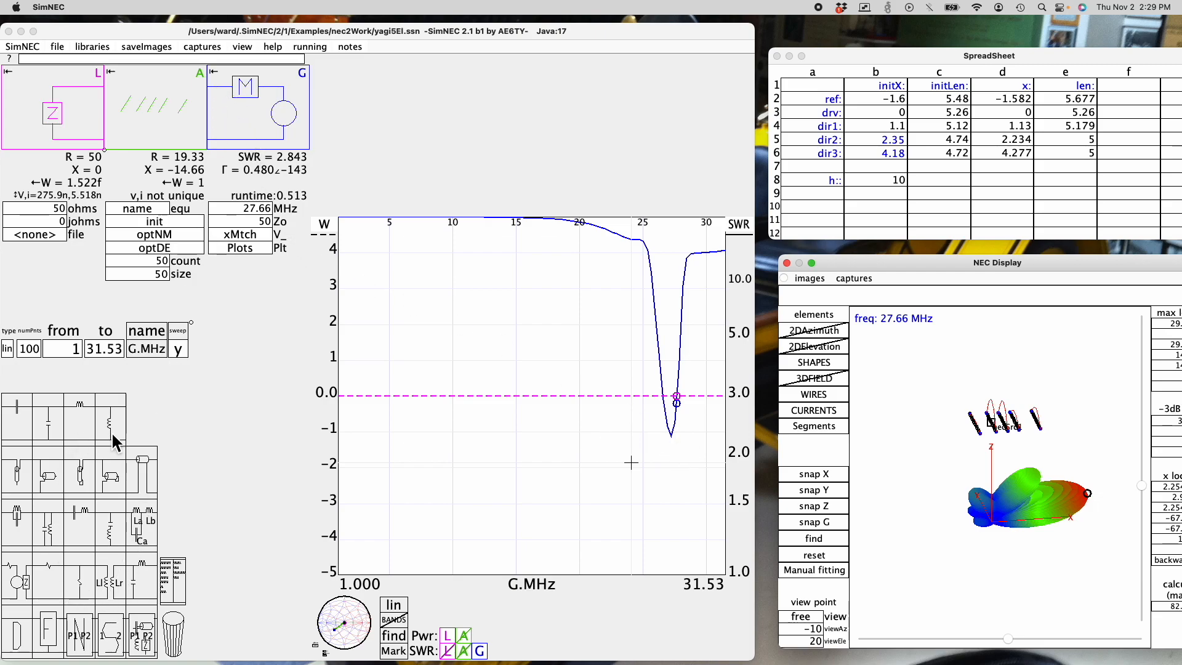
drag(112, 436, 248, 115)
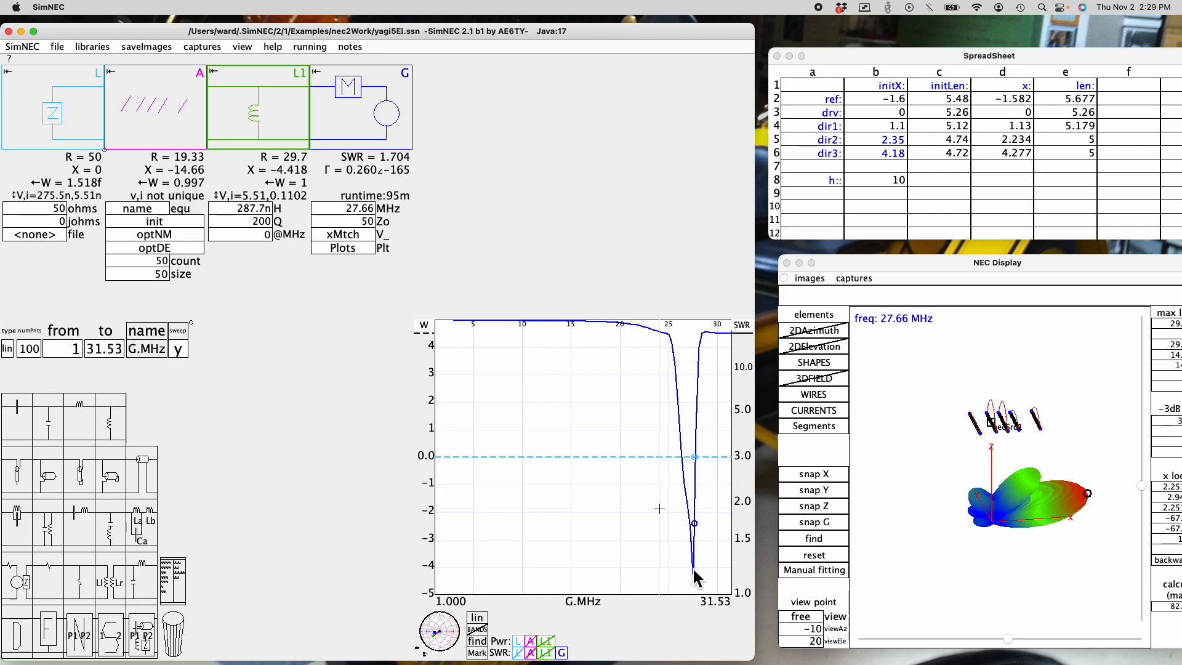
Step: Narrow the generator frequency sweep to run from 25 to 30 MHz
double_click(69, 350)
text(25)
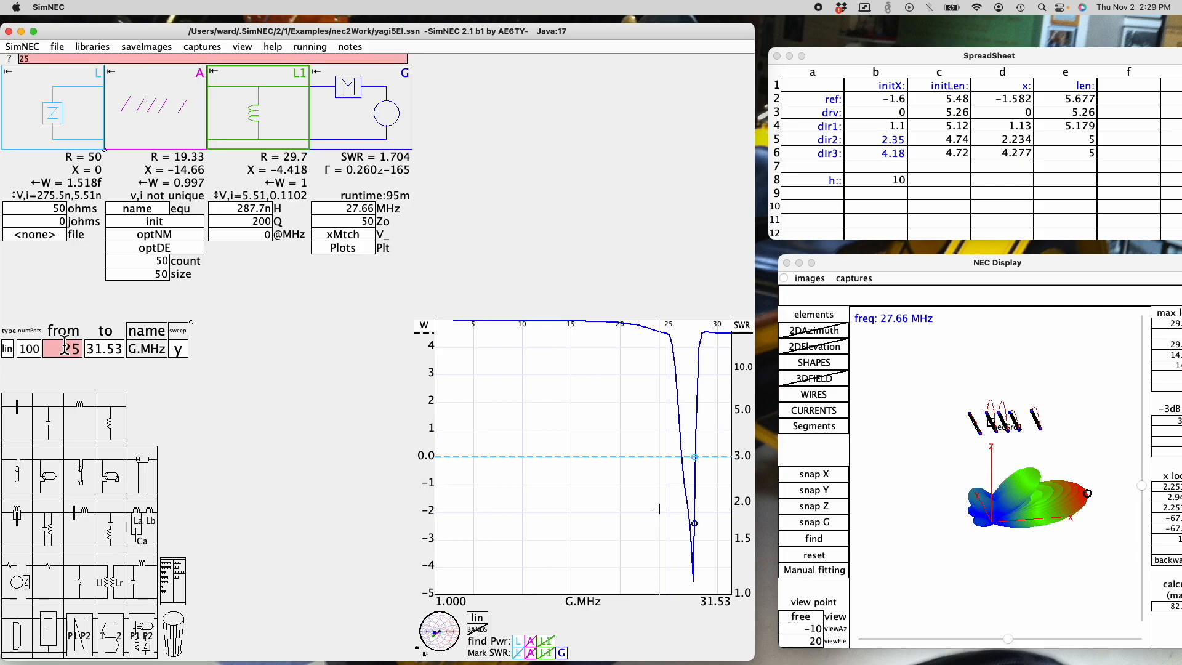
key(Return)
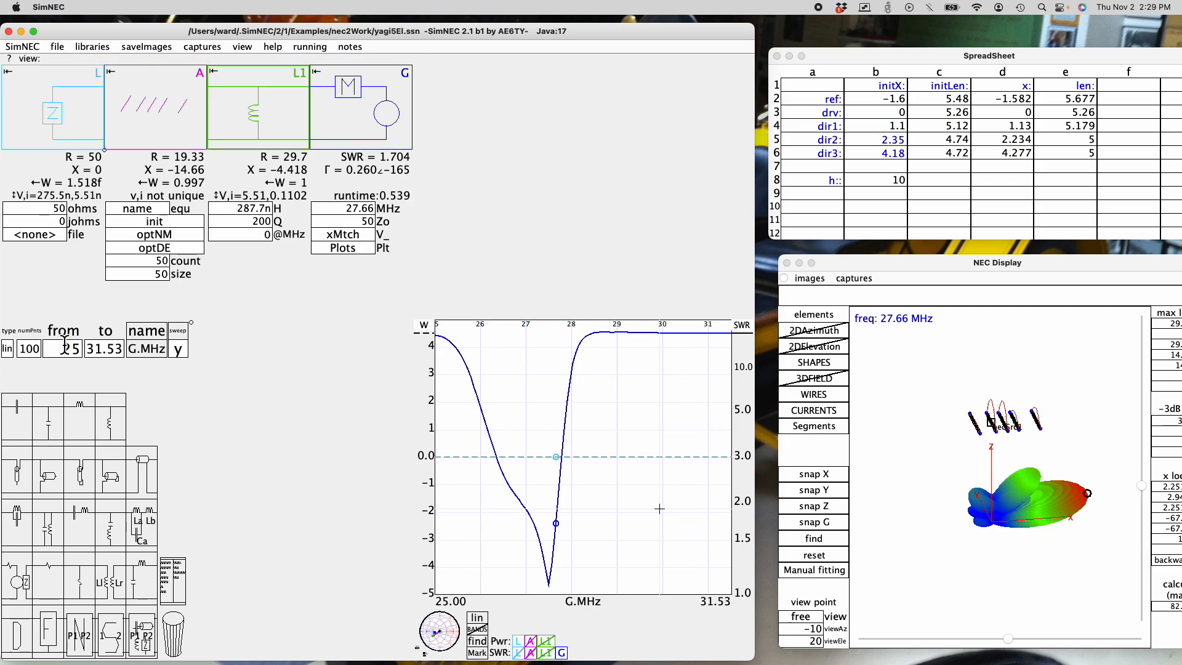
double_click(111, 352)
text(30)
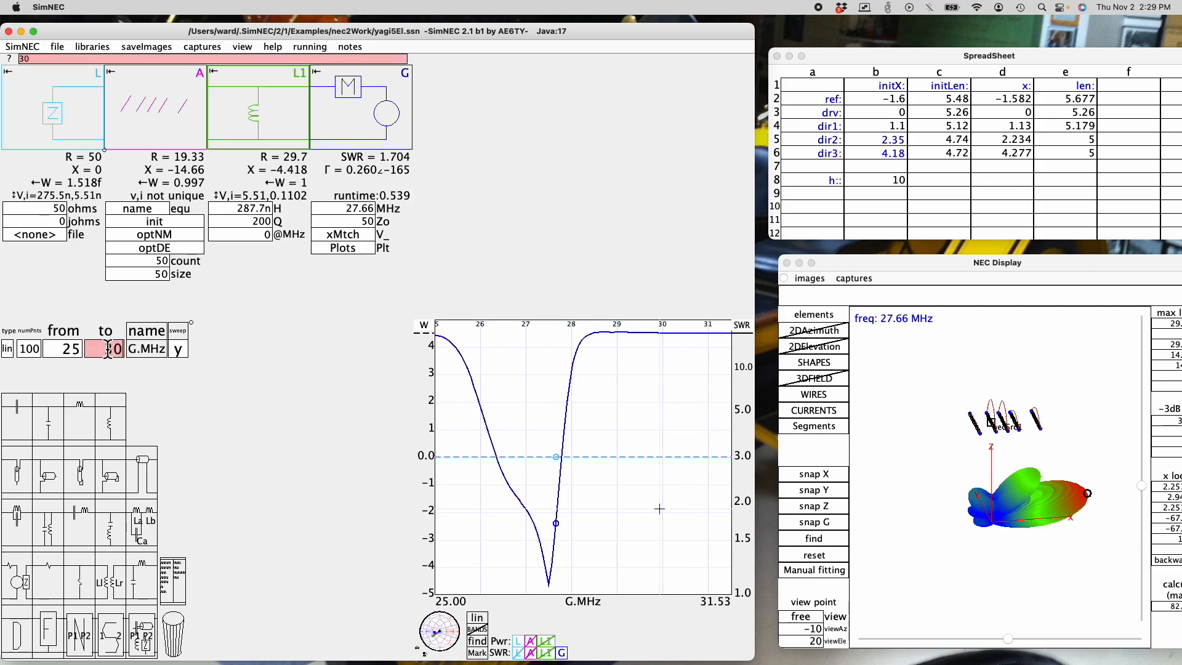
key(Return)
Step: Tune the shunt inductor's inductance up and down against the SWR curve, ending at 428.3 nH
click(247, 208)
scroll(247, 208, down, 10)
scroll(247, 208, up, 20)
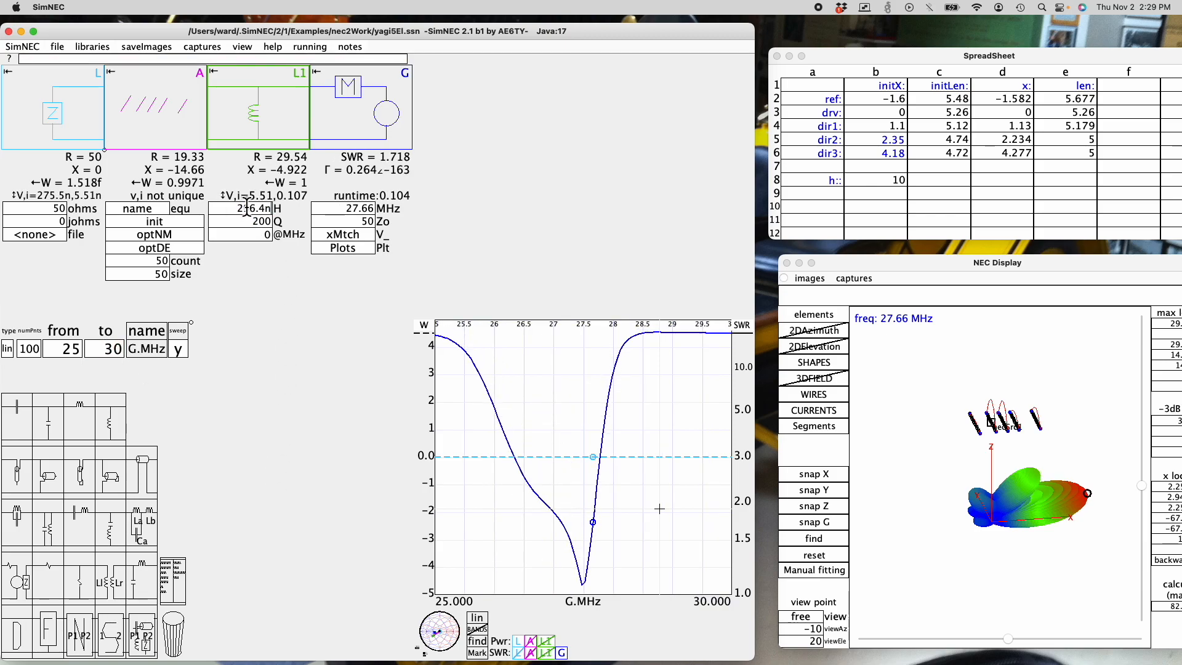
scroll(247, 208, up, 6)
scroll(247, 208, down, 4)
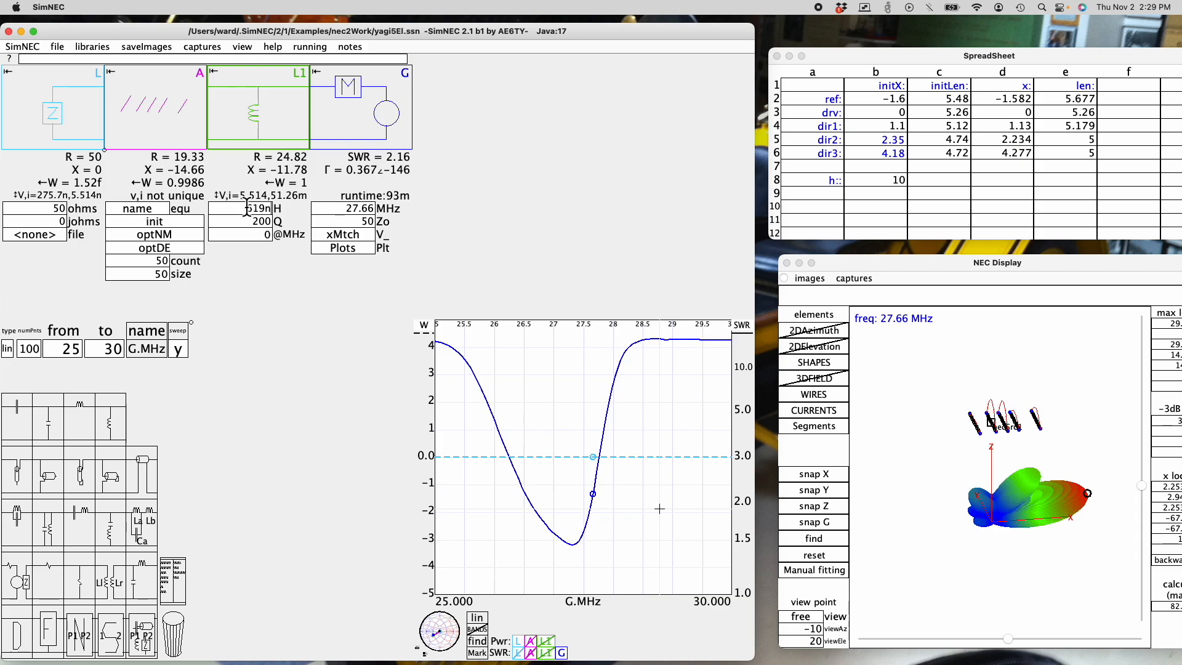
scroll(248, 209, down, 10)
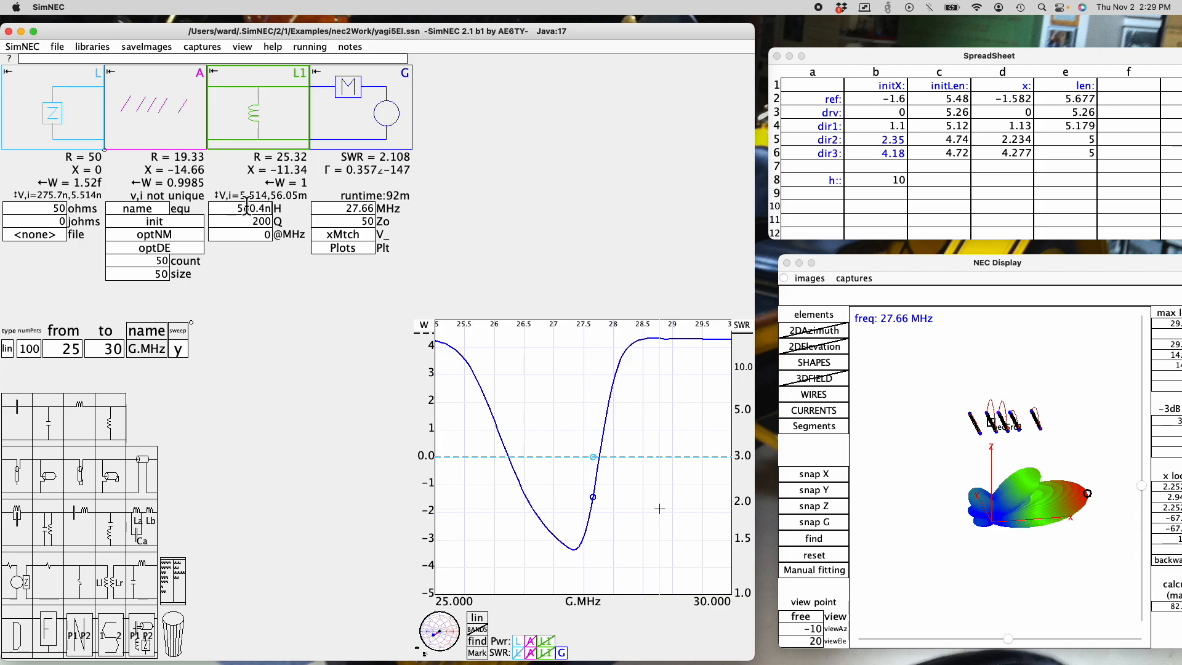
scroll(247, 208, up, 3)
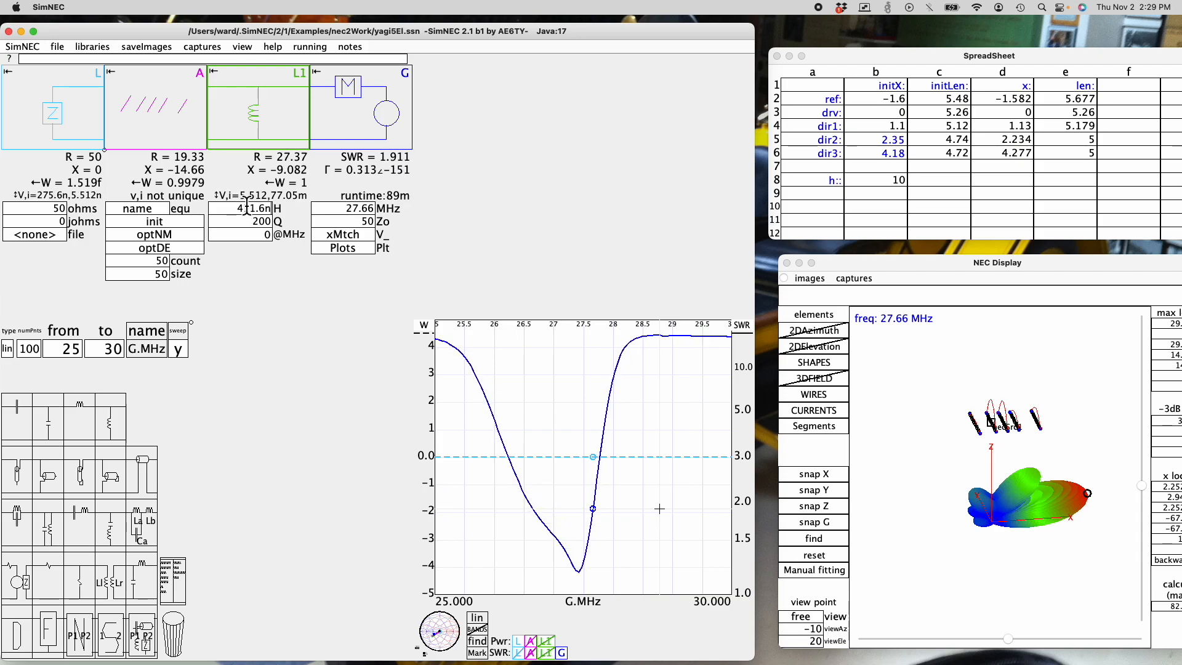
Step: Add Plot("dBi",A._NECBLOCK.field.max.dBi); to the generator's plot equations and commit it
click(368, 252)
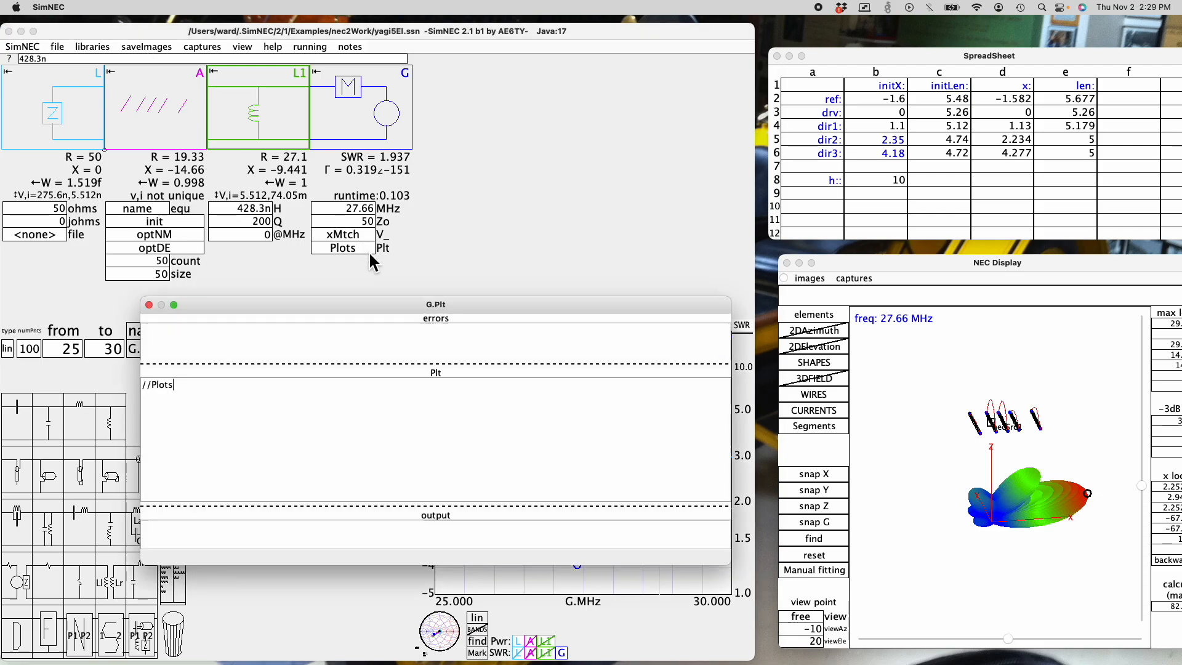
click(248, 398)
text(Plo)
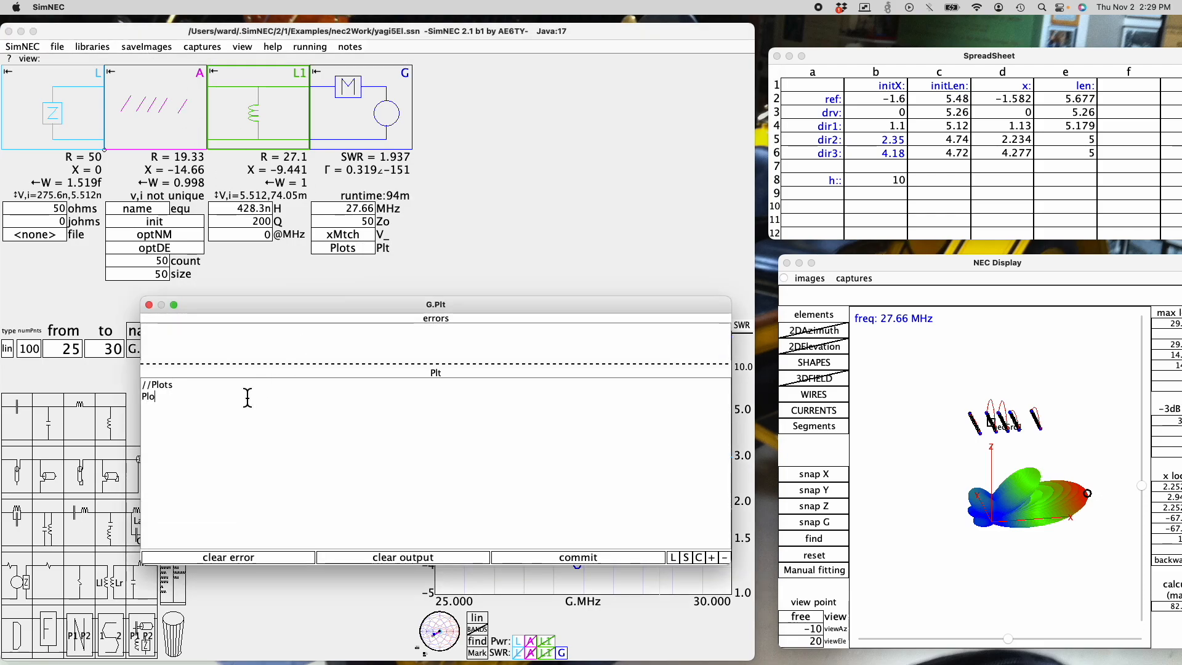
text(t("dBi")
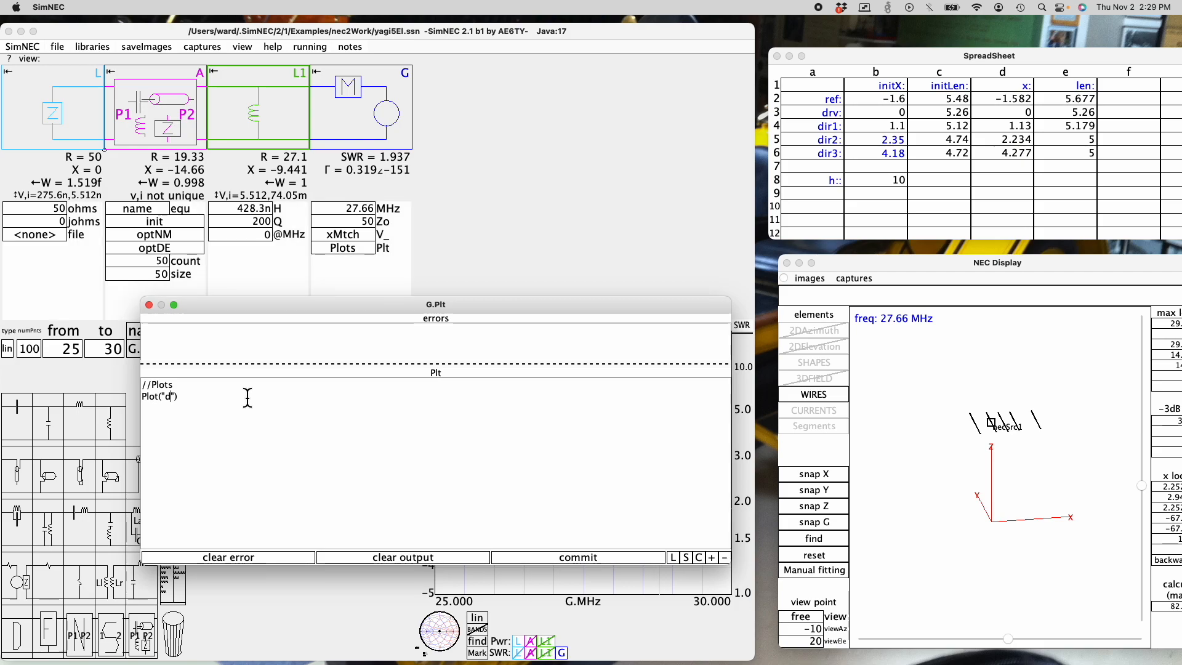
text(,)
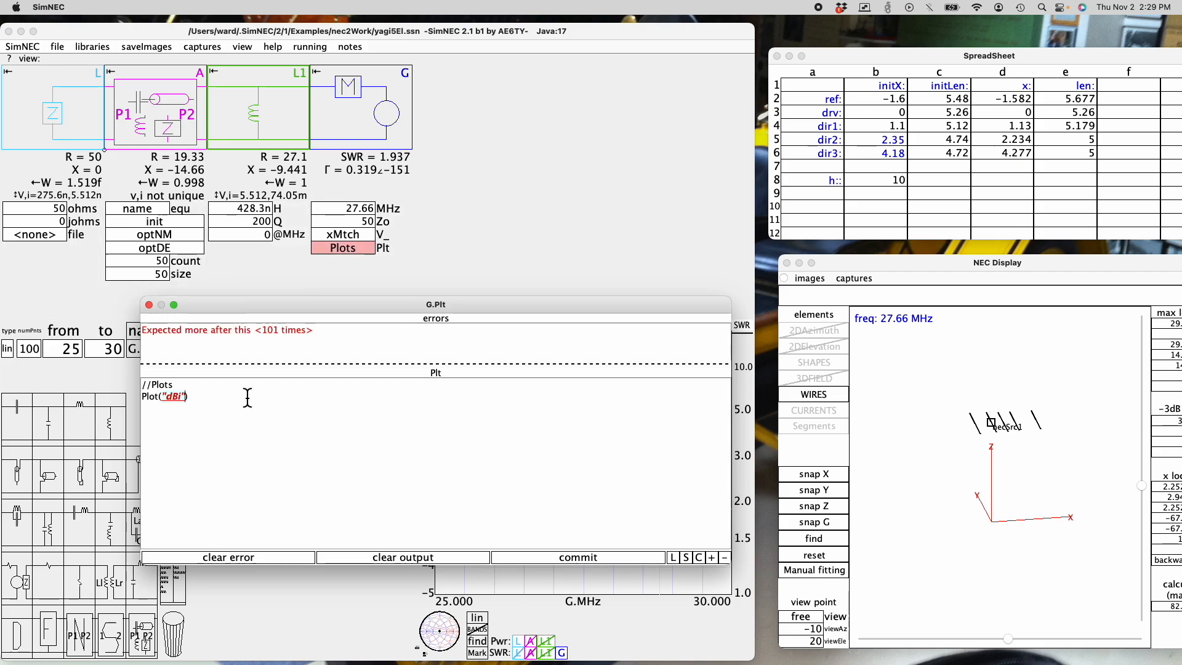
text(A.)
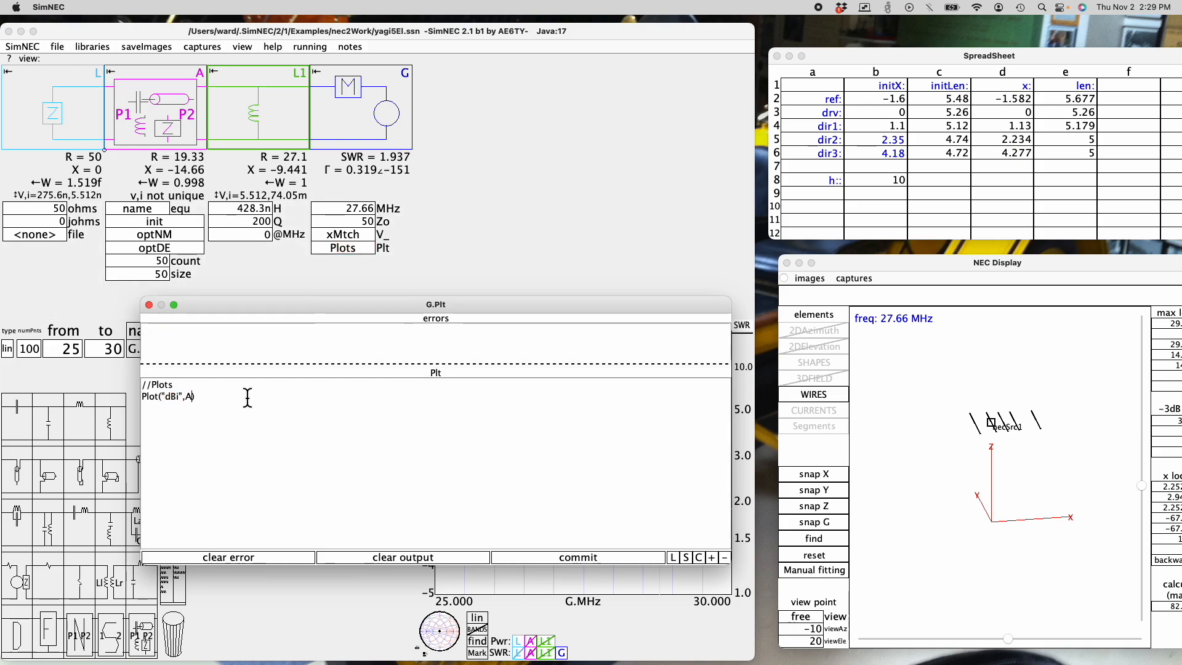
text(_NE)
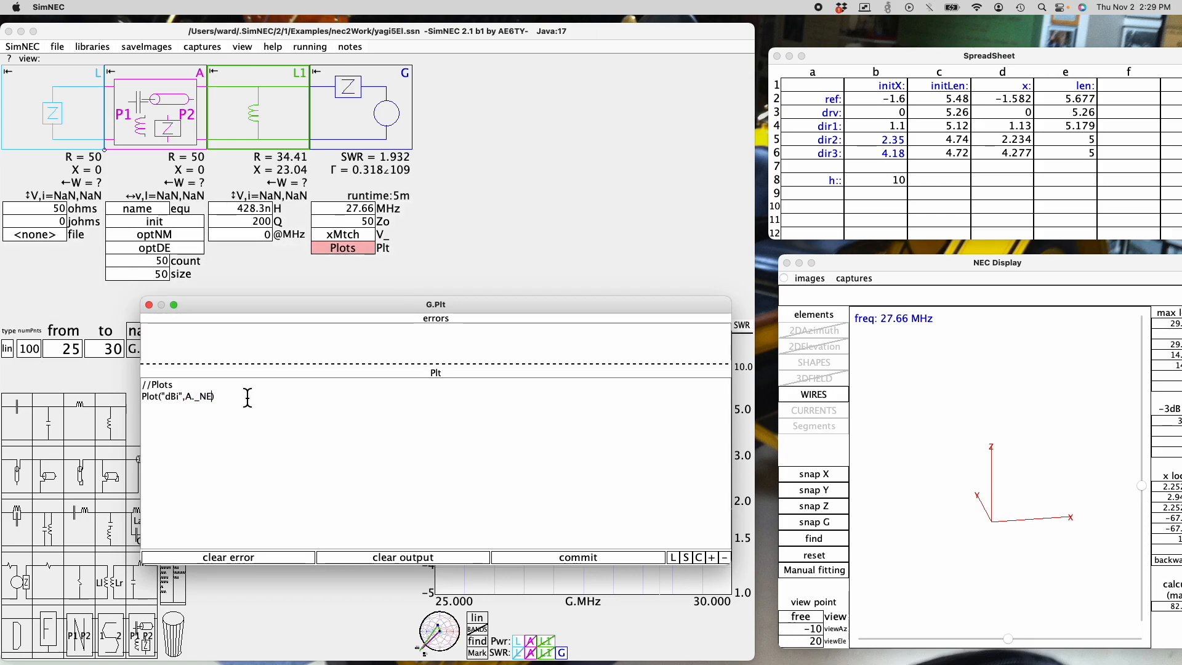
text(CBLOCK.field)
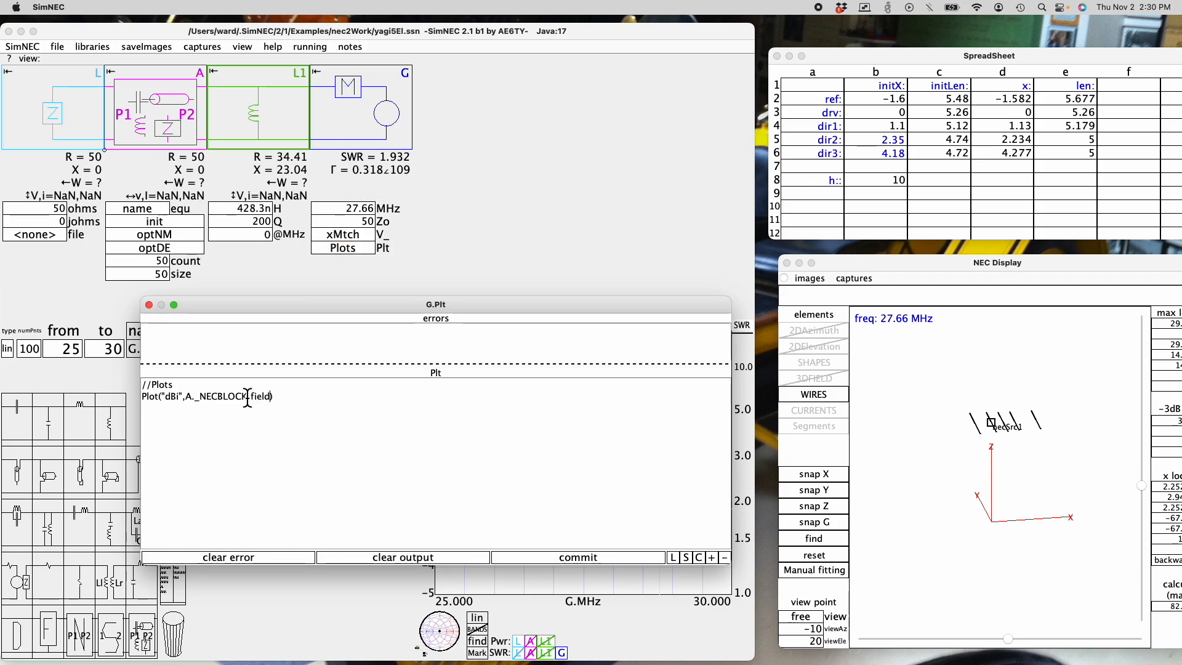
text(.max.d)
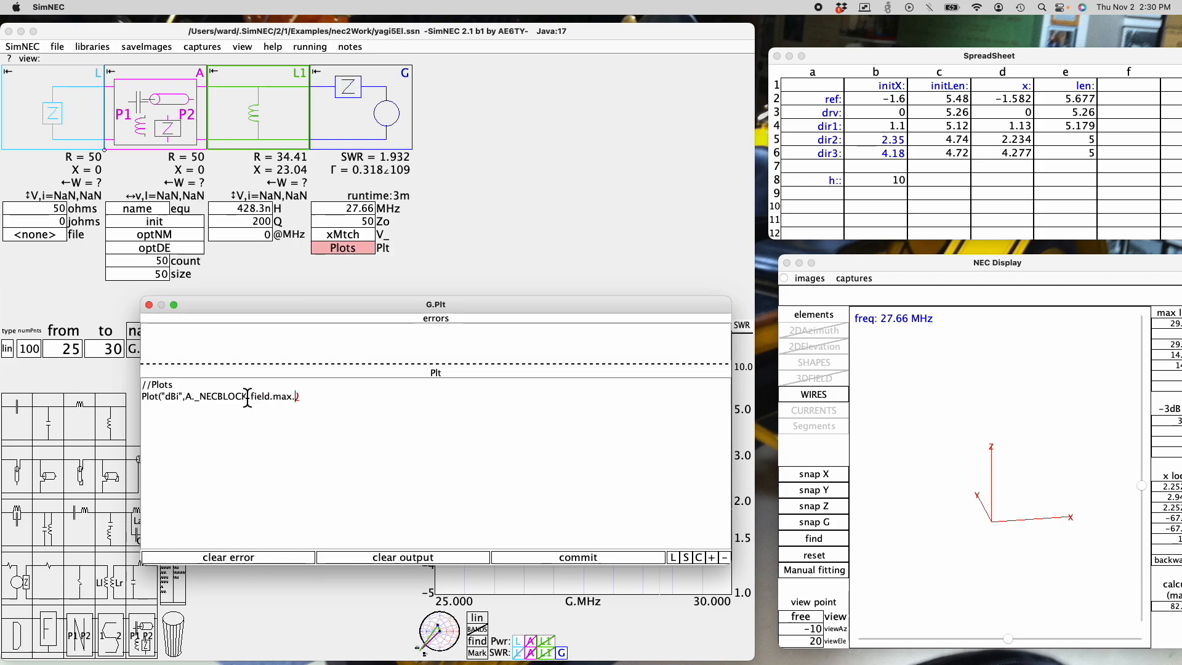
text(Bi)
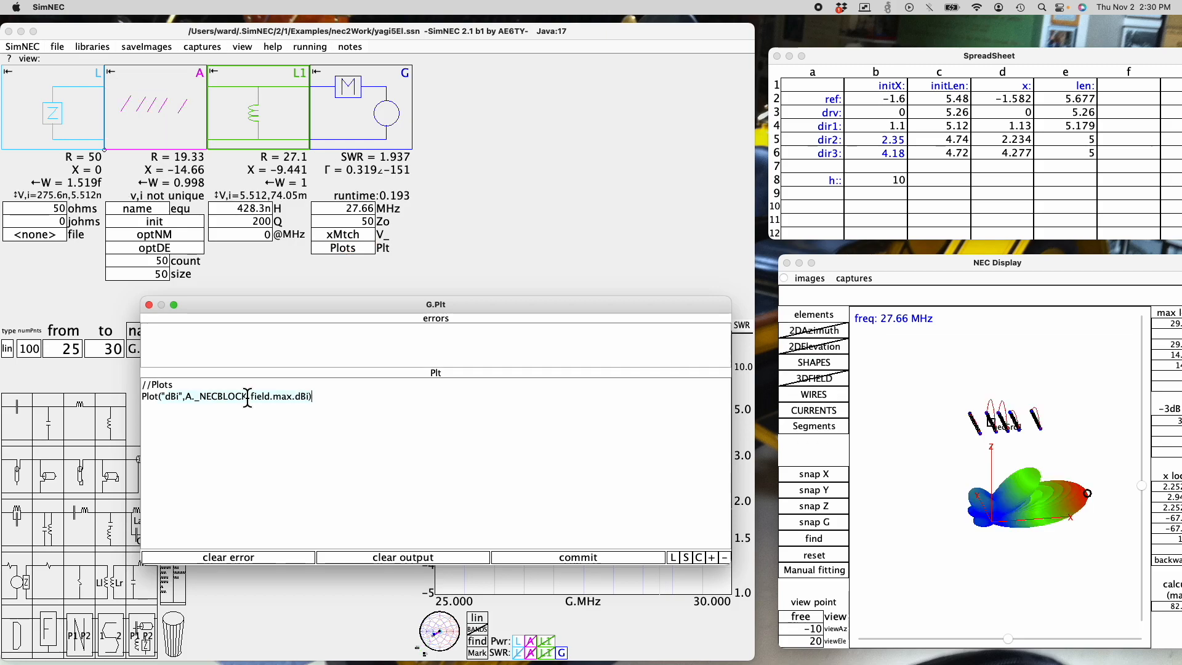
key(End)
text(;)
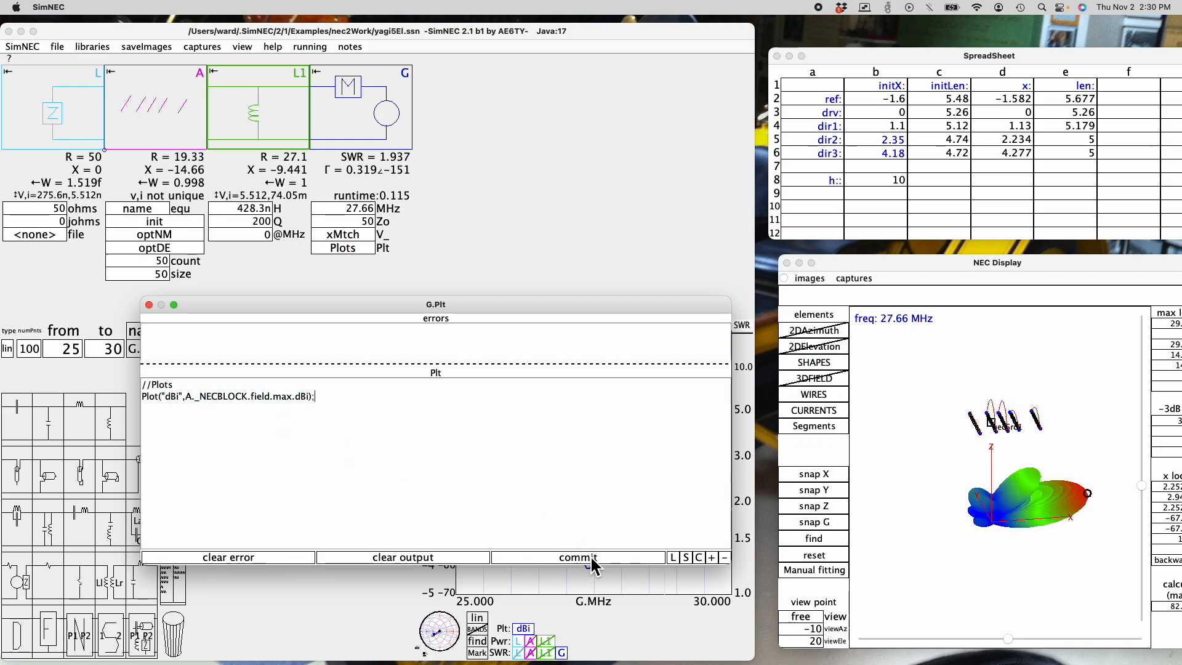
click(588, 557)
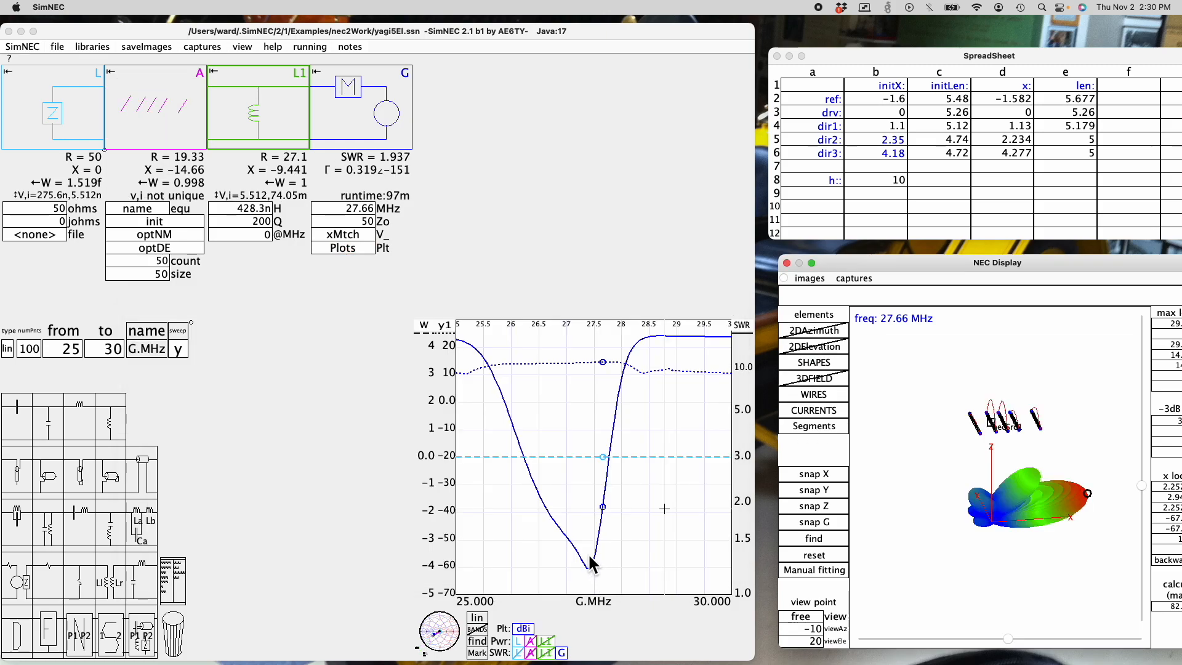
Step: Rescale the plot with find and turn off the load L power trace
click(480, 641)
click(520, 642)
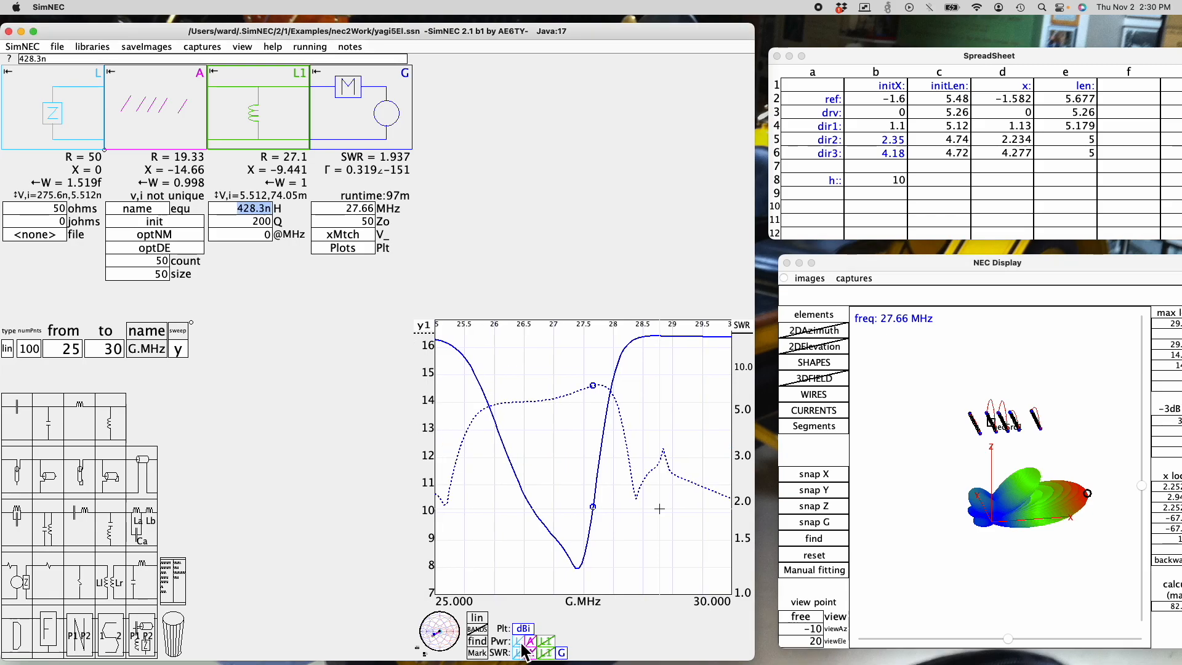